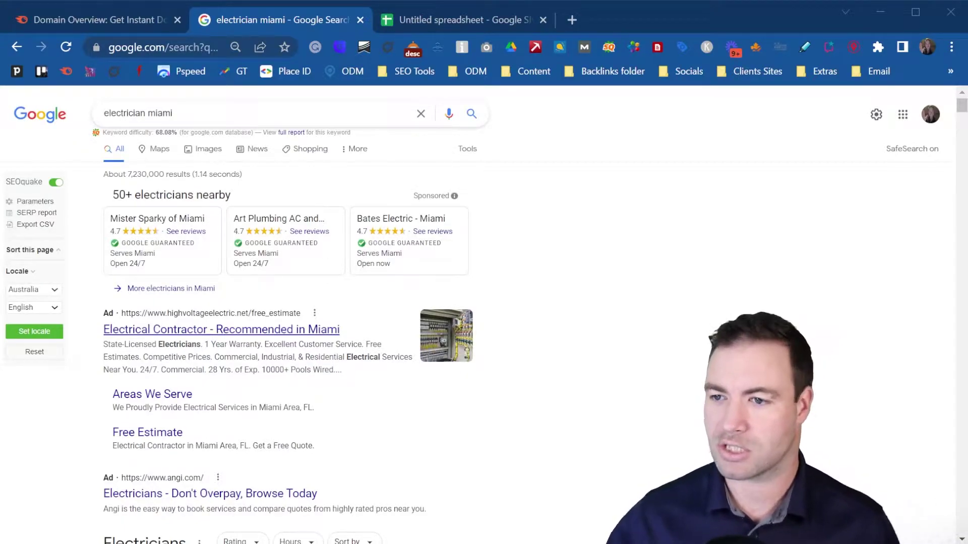
Open Web Whiteboard (webwhiteboard.com) in a new browser tab.
click(574, 17)
text(white)
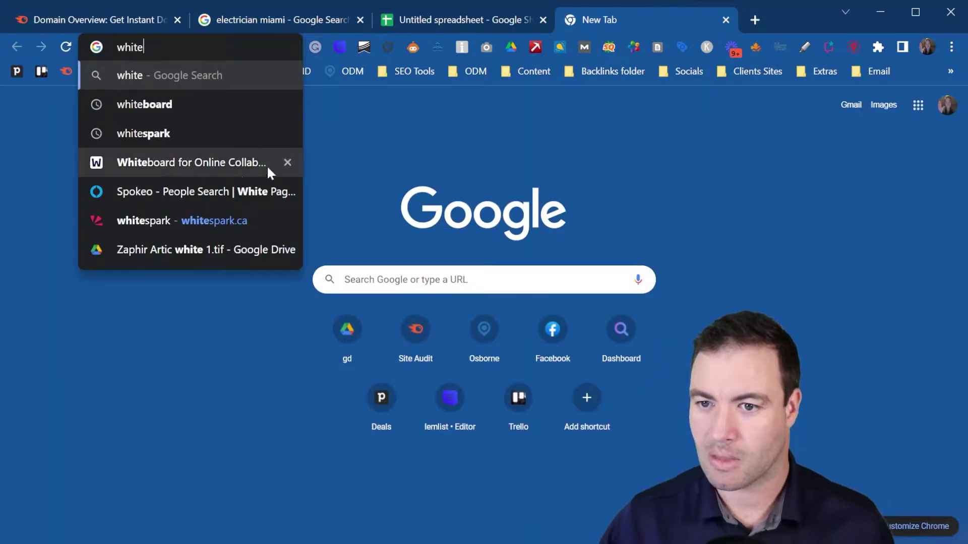
click(220, 171)
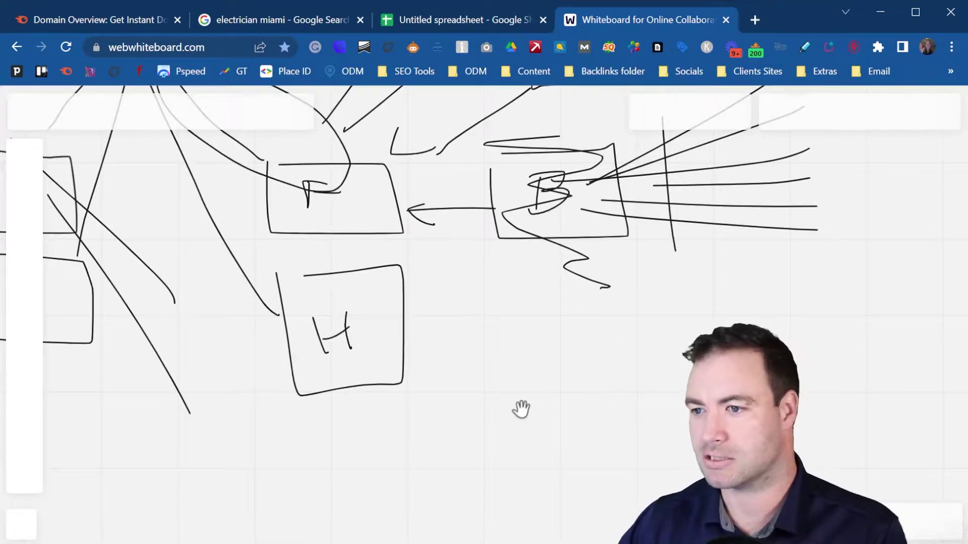
Erase the old sketch of boxes and lines, including the leftover strokes, leaving a blank board.
scroll(456, 368, up, 5)
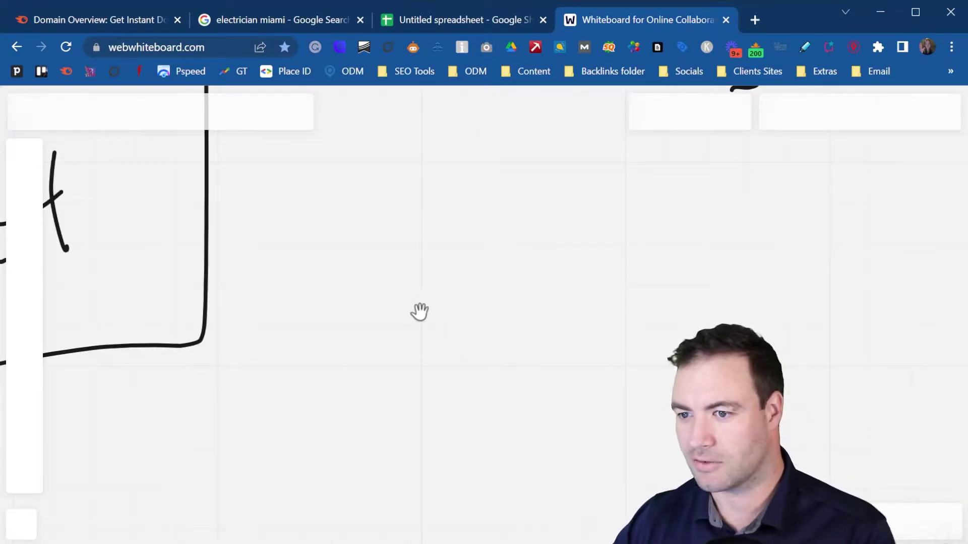
scroll(379, 323, down, 5)
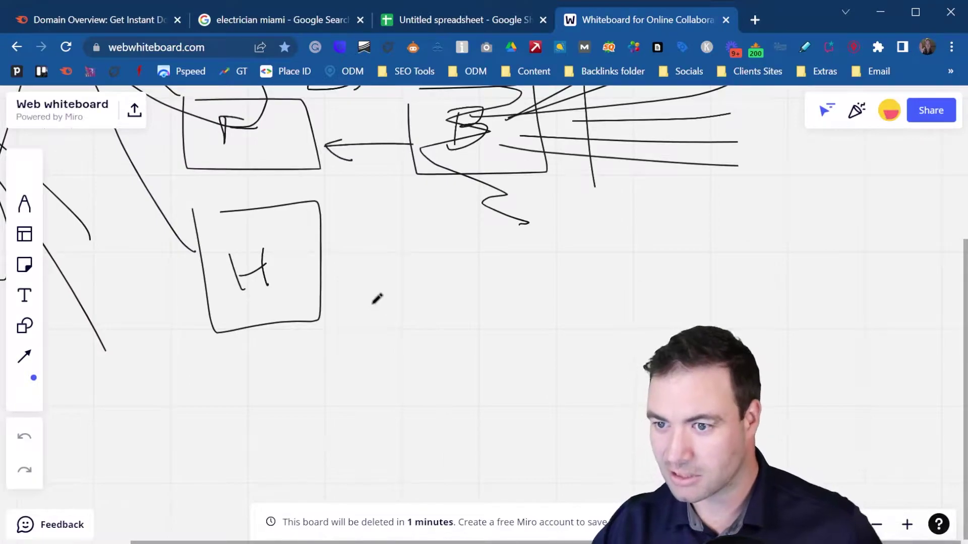
scroll(199, 209, down, 2)
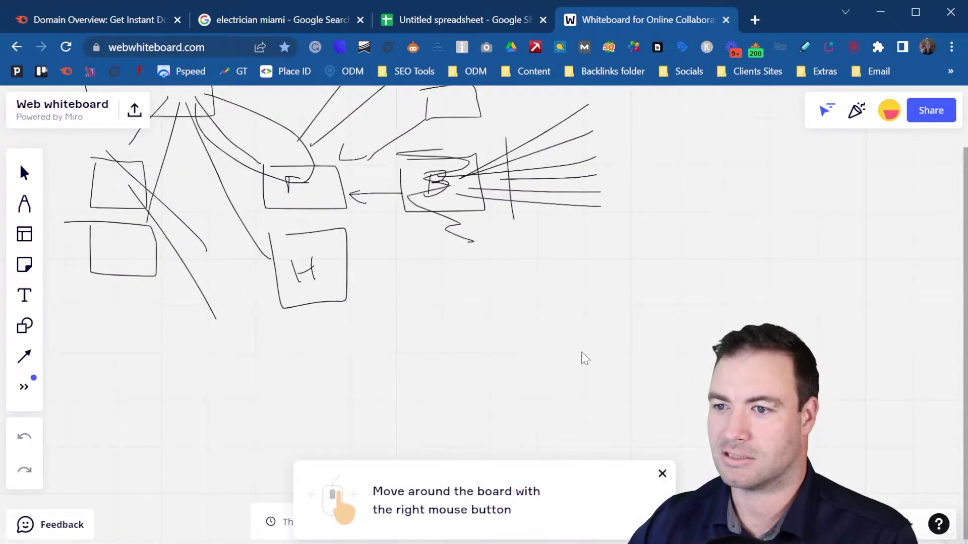
mouse_move(581, 353)
mouse_down()
mouse_move(241, 116)
mouse_move(83, 115)
mouse_up()
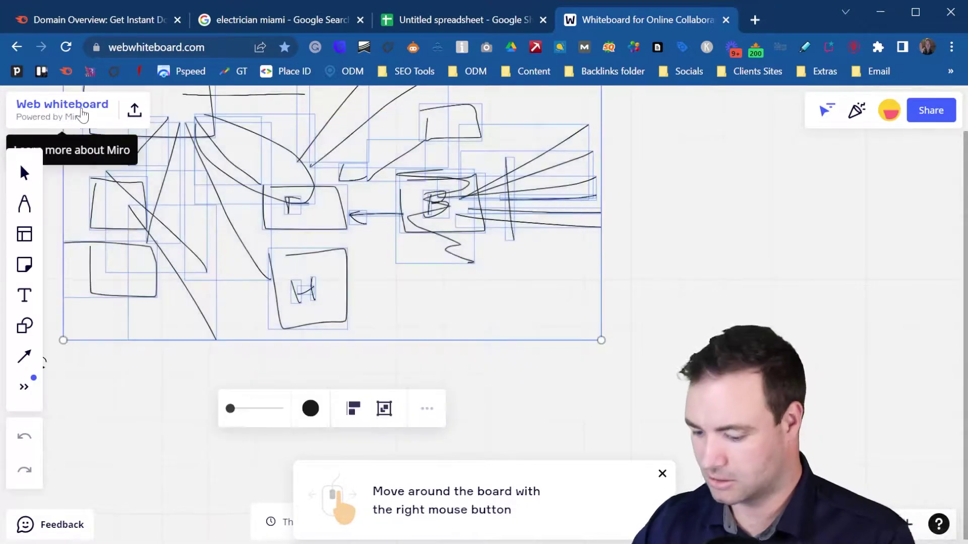
key(Delete)
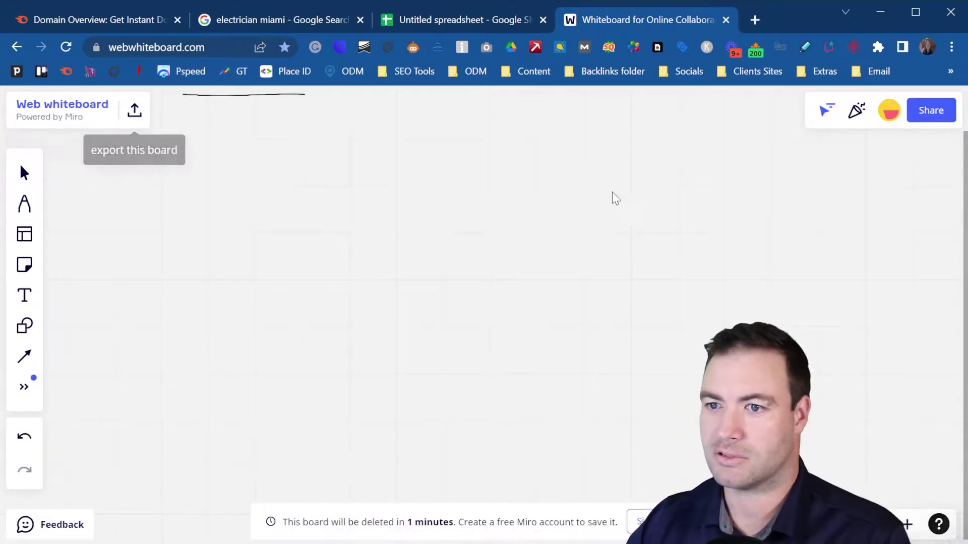
key(ctrl+z)
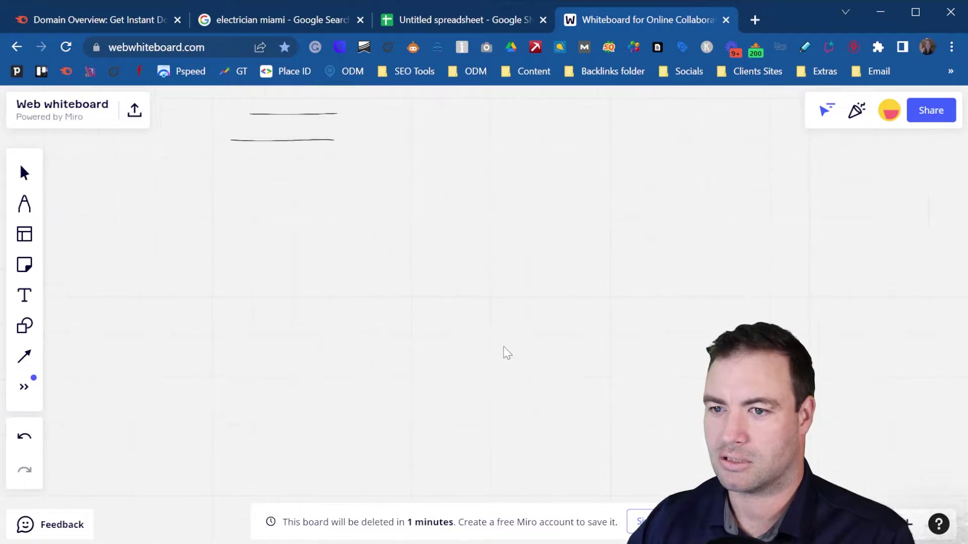
drag(494, 237, 221, 106)
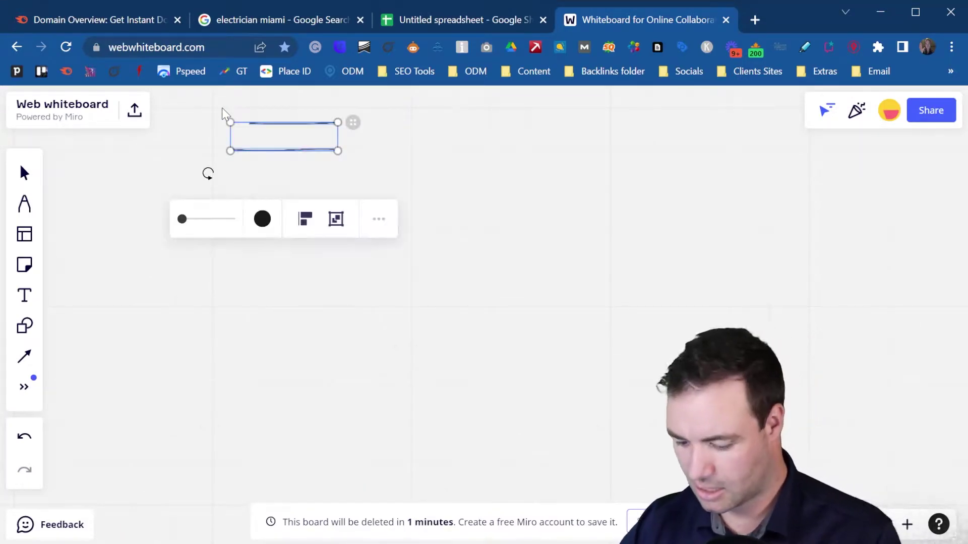
key(Delete)
With the pen, draw a large box on the left and write 'Your' inside it.
click(25, 204)
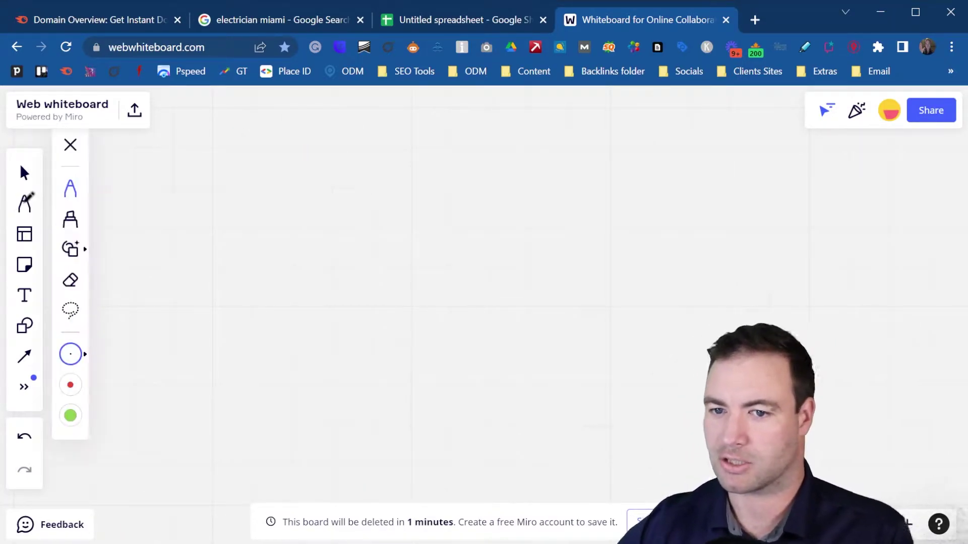
mouse_move(245, 188)
mouse_down()
mouse_move(238, 246)
mouse_move(371, 192)
mouse_move(262, 189)
mouse_move(301, 224)
mouse_up()
mouse_move(306, 207)
mouse_down()
mouse_move(278, 227)
mouse_move(333, 218)
mouse_up()
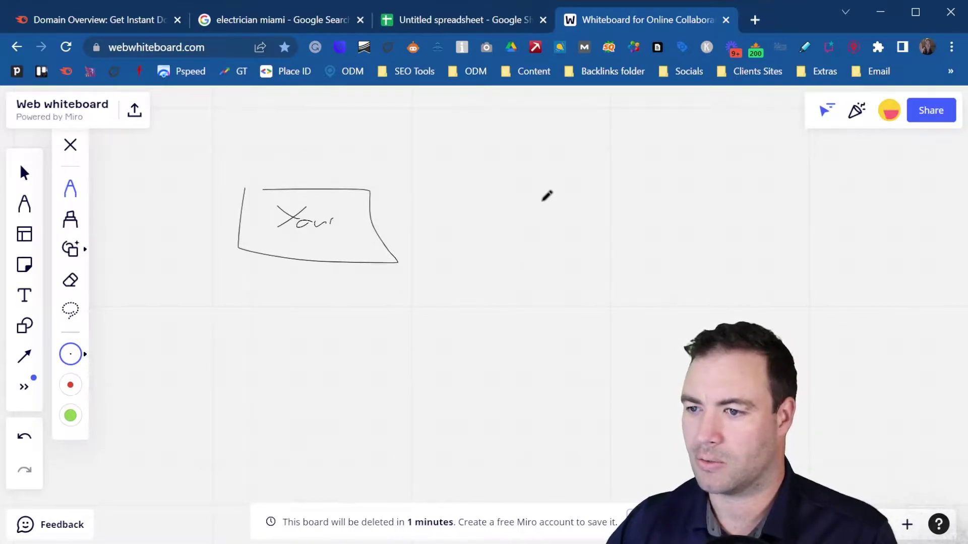
Draw three small boxes to its right and write 'c' in each.
mouse_move(535, 200)
mouse_down()
mouse_move(529, 237)
mouse_move(596, 212)
mouse_move(551, 197)
mouse_up()
mouse_move(629, 200)
mouse_down()
mouse_move(676, 234)
mouse_move(677, 187)
mouse_move(623, 191)
mouse_up()
mouse_move(739, 194)
mouse_down()
mouse_move(731, 214)
mouse_move(783, 191)
mouse_move(734, 192)
mouse_up()
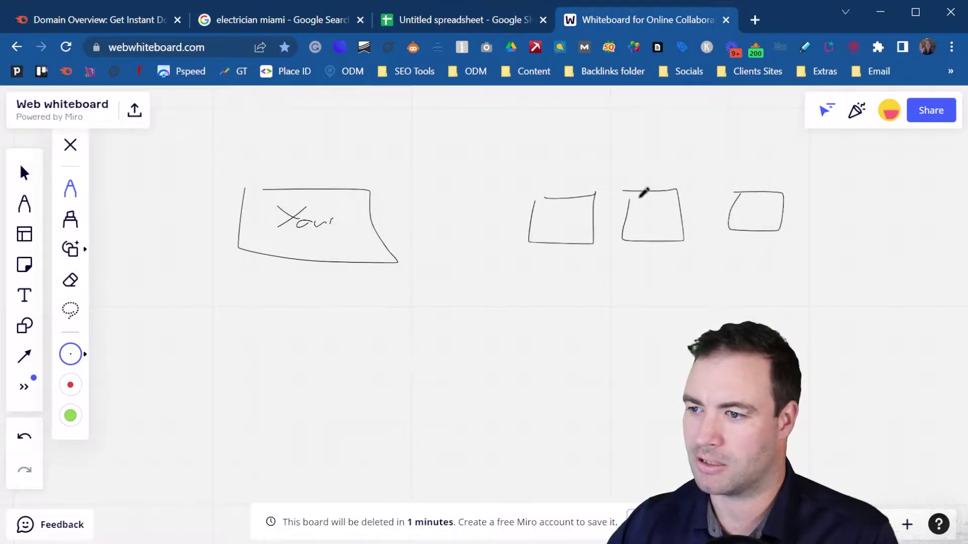
drag(570, 212, 571, 226)
drag(656, 212, 657, 218)
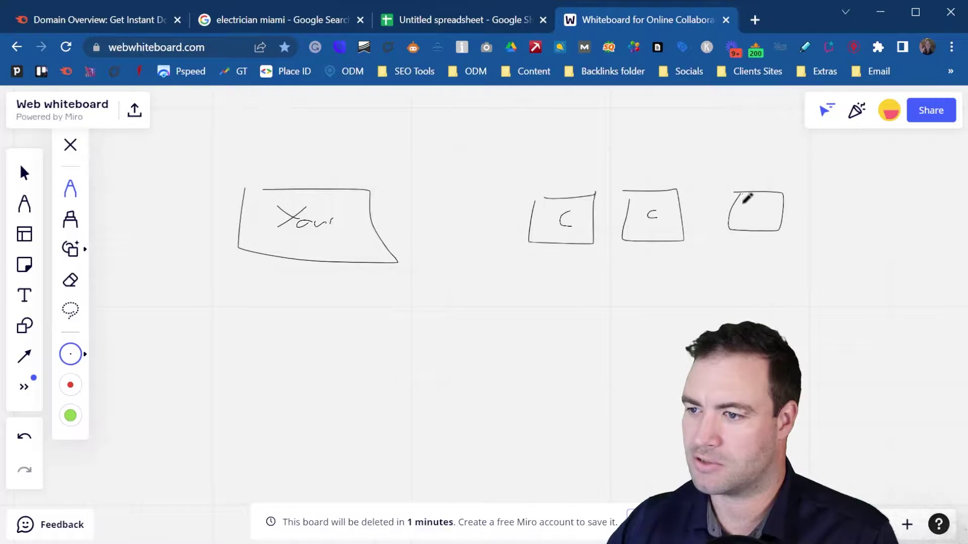
drag(756, 205, 754, 214)
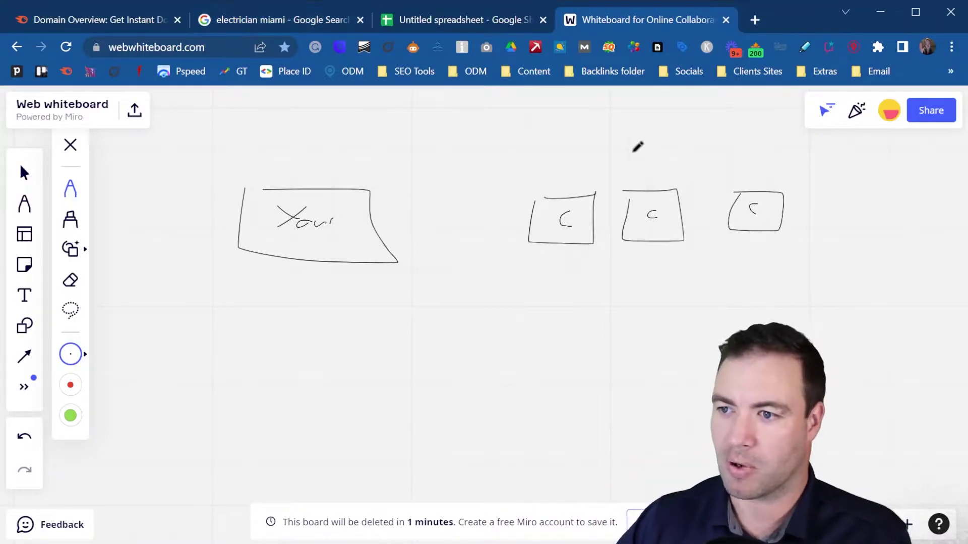
Draw a 'W' oval above the three C boxes, with doubled and crossing lines down to each box.
mouse_move(615, 91)
mouse_down()
mouse_move(596, 123)
mouse_move(611, 97)
mouse_move(574, 111)
mouse_move(608, 101)
mouse_up()
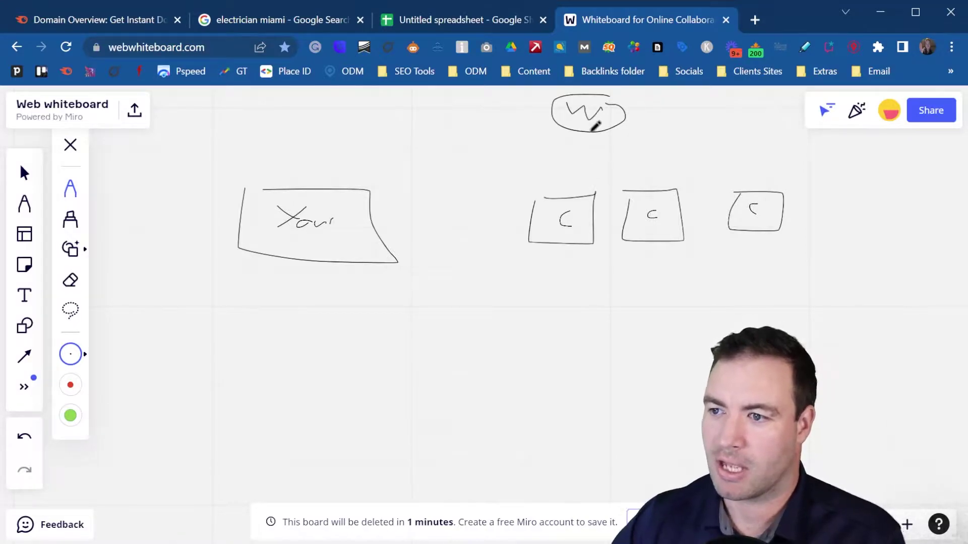
drag(578, 134, 571, 167)
drag(608, 132, 639, 168)
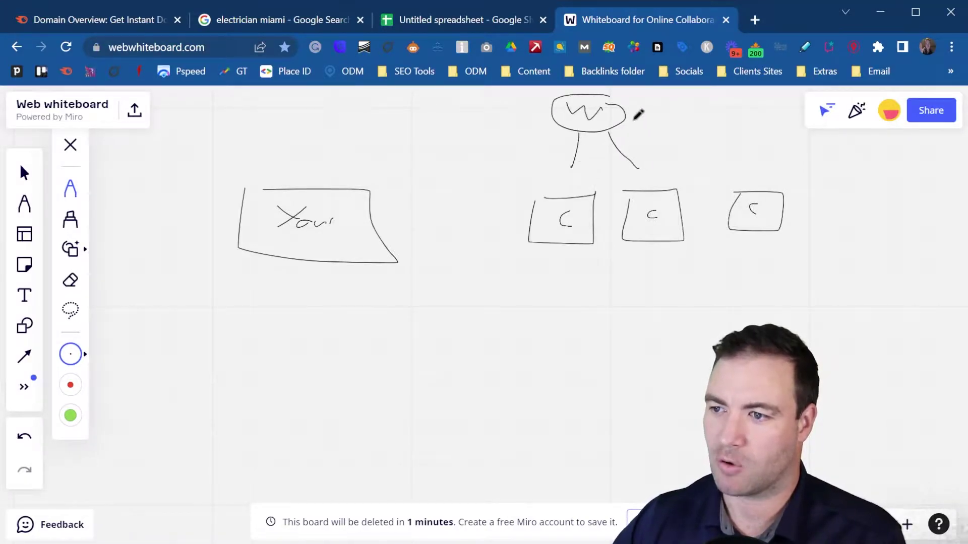
drag(626, 125, 726, 167)
drag(578, 132, 568, 173)
mouse_move(634, 188)
mouse_down()
mouse_move(608, 132)
mouse_move(720, 167)
mouse_move(724, 180)
mouse_up()
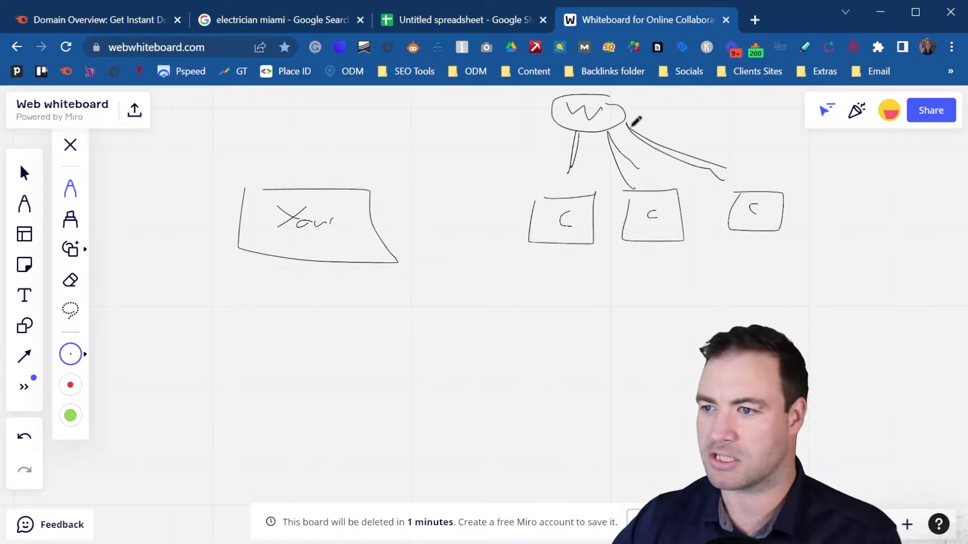
drag(629, 126, 641, 177)
drag(607, 132, 578, 180)
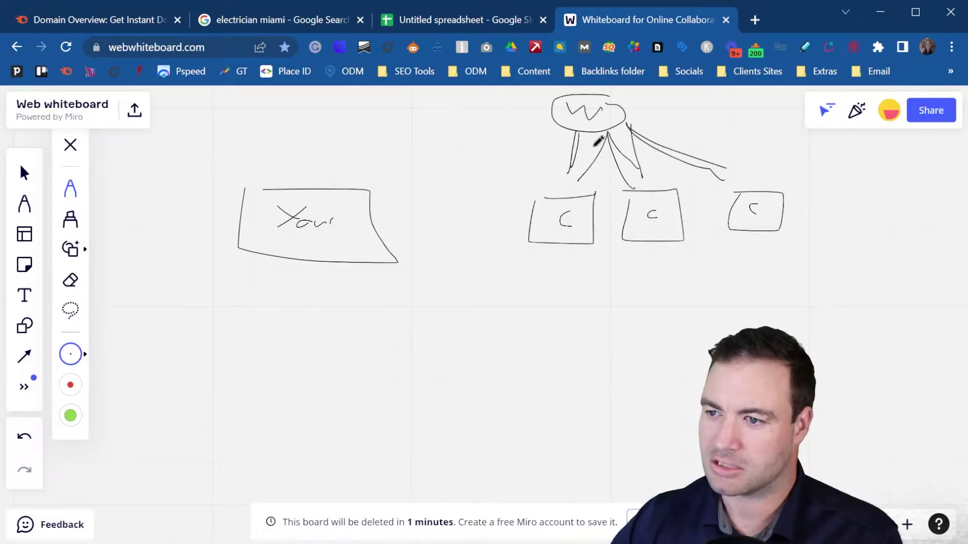
drag(581, 132, 629, 178)
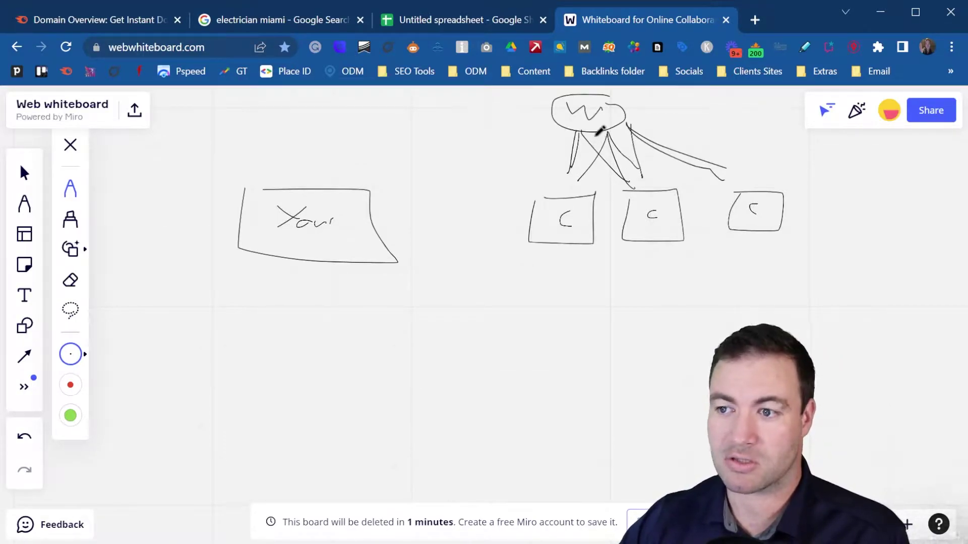
Draw several lines from the W oval to the Your box, plus a long line across the right branches.
drag(583, 133, 376, 193)
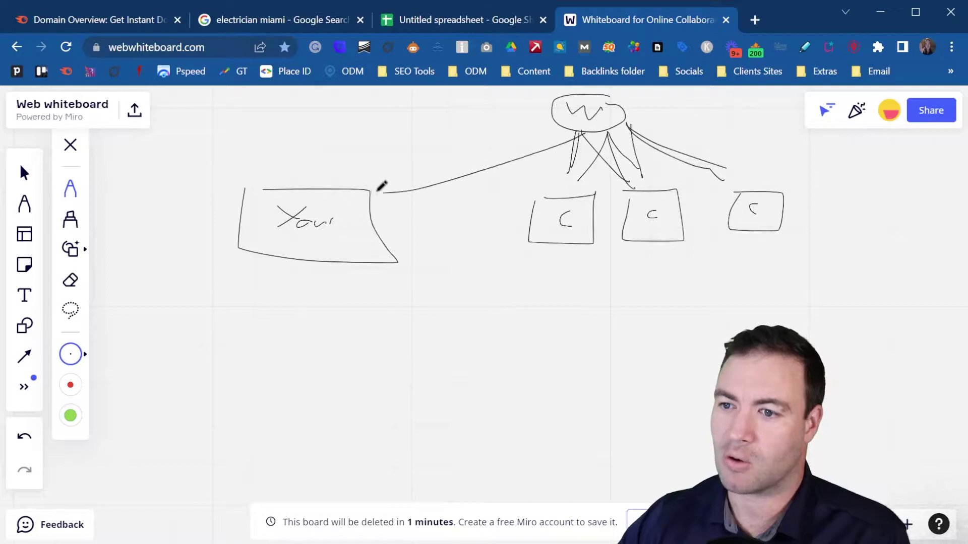
drag(606, 134, 410, 207)
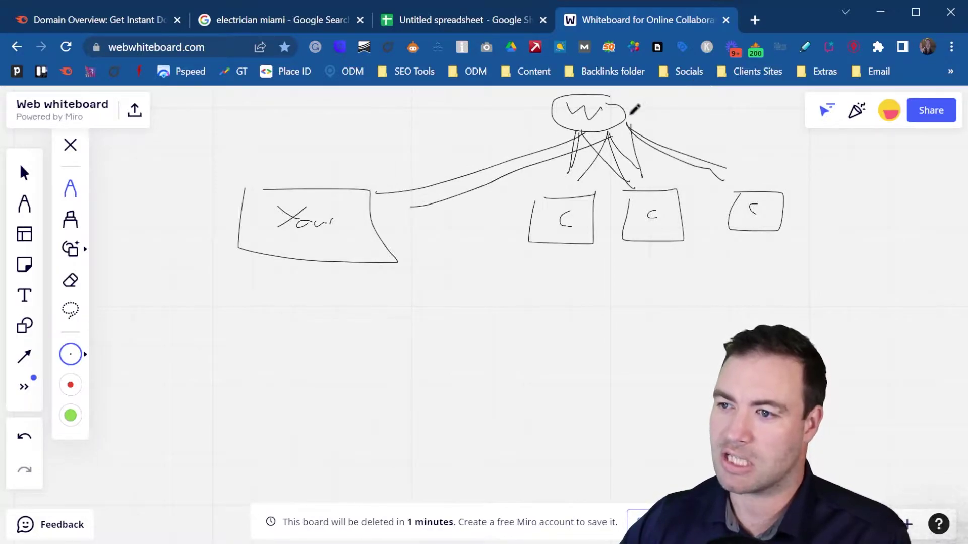
drag(579, 132, 347, 189)
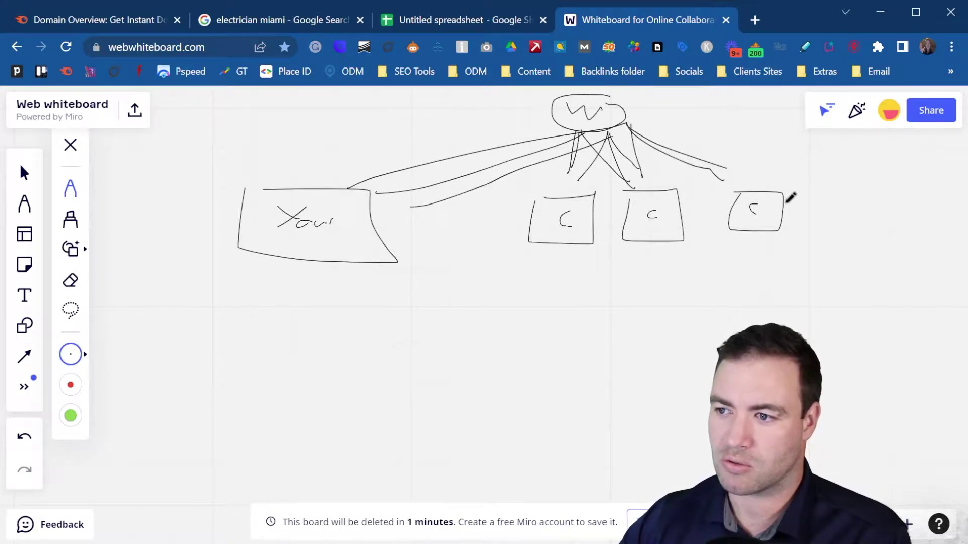
drag(766, 162, 551, 180)
Enclose the three C boxes in one large oval and run lines from W into them.
drag(483, 239, 641, 157)
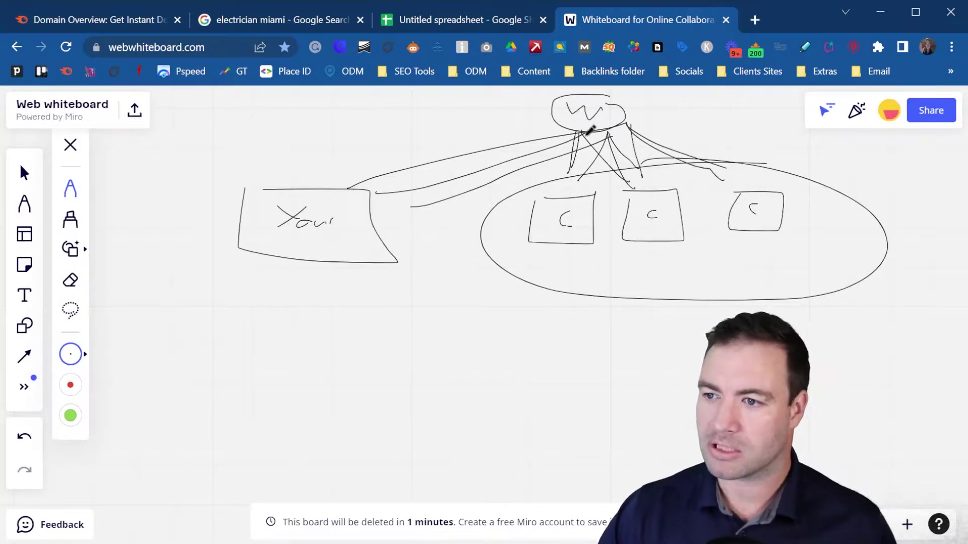
drag(574, 132, 573, 215)
mouse_move(608, 133)
mouse_down()
mouse_move(648, 234)
mouse_move(794, 216)
mouse_up()
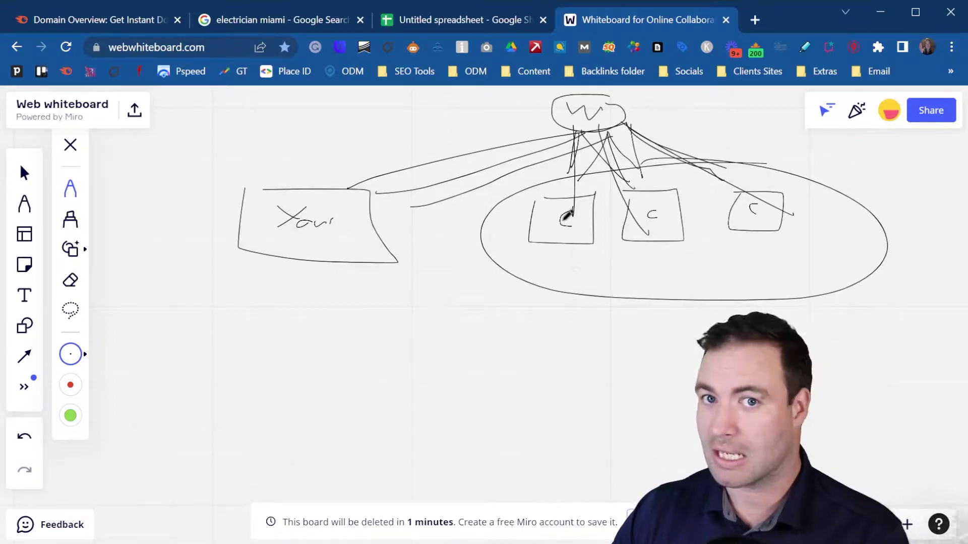
Return to the 'electrician miami' Google results and scroll through the listings.
click(259, 21)
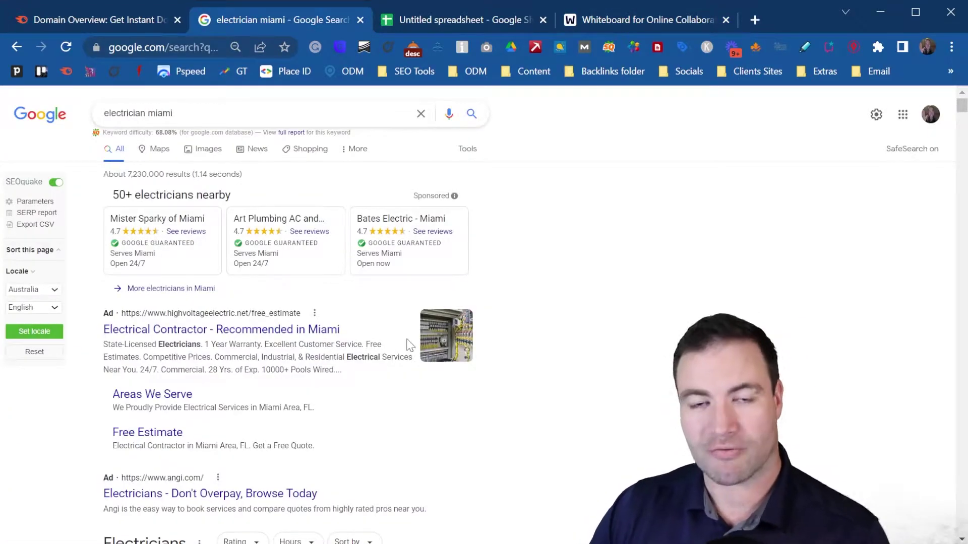
scroll(290, 302, down, 3)
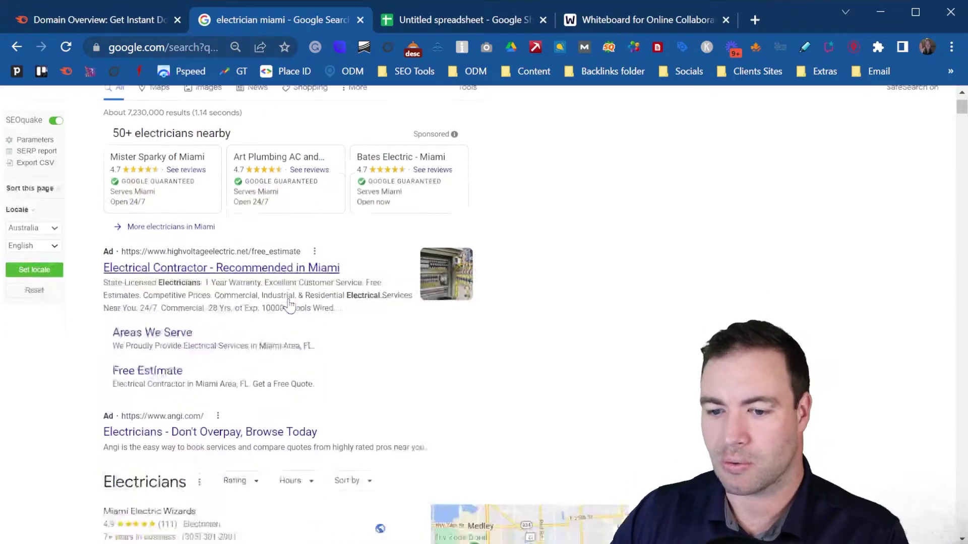
scroll(301, 272, down, 12)
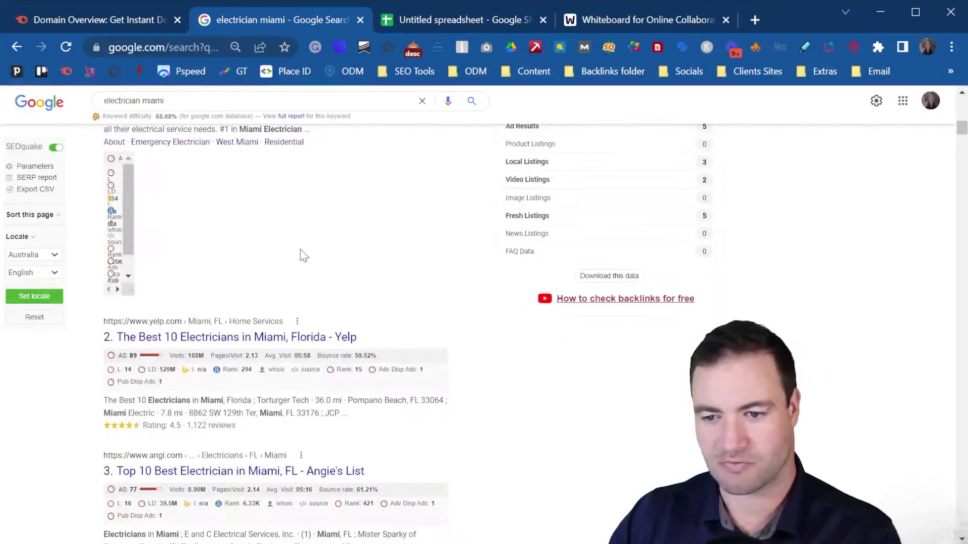
scroll(312, 262, down, 4)
scroll(318, 247, down, 10)
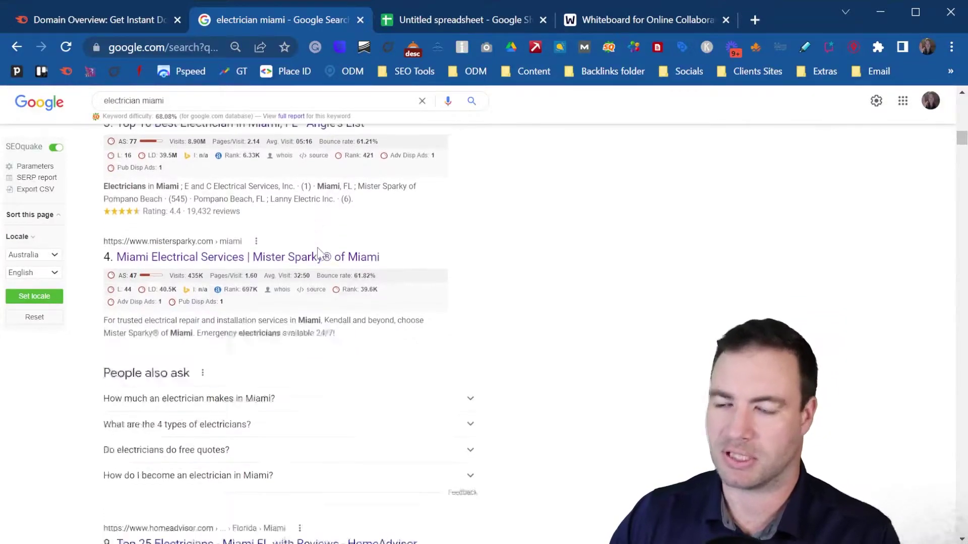
scroll(312, 273, down, 10)
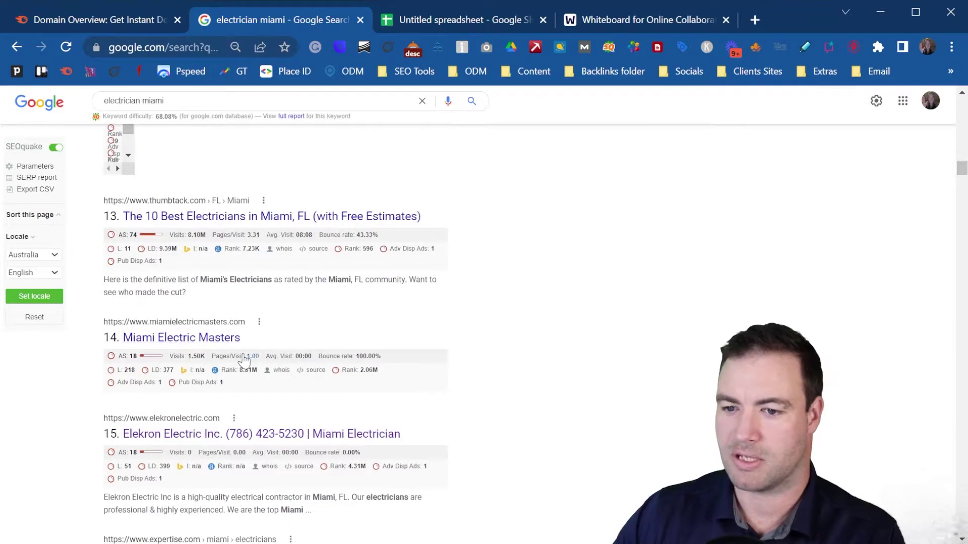
Open the Miami Electric Masters result in a new tab, look it over, and close it.
middle_click(229, 345)
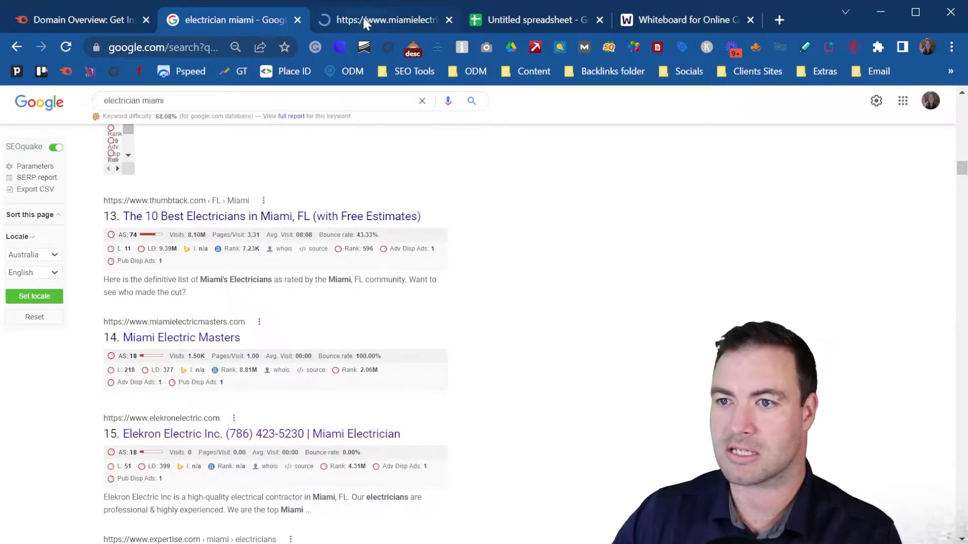
click(364, 21)
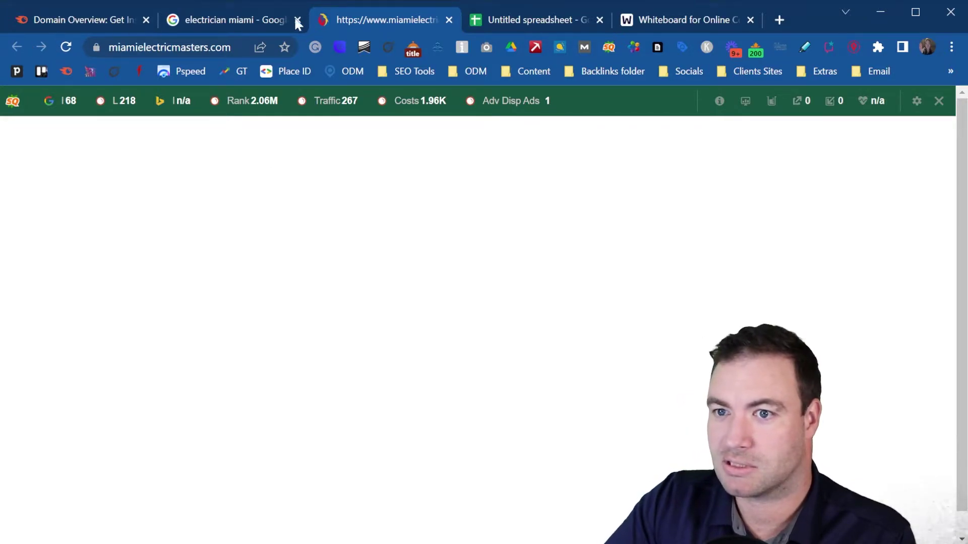
click(448, 20)
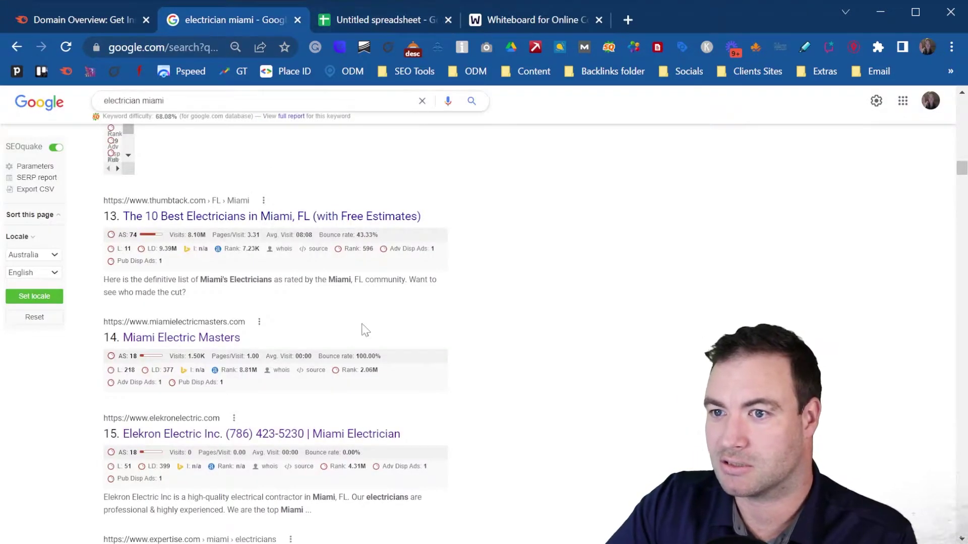
scroll(297, 331, down, 2)
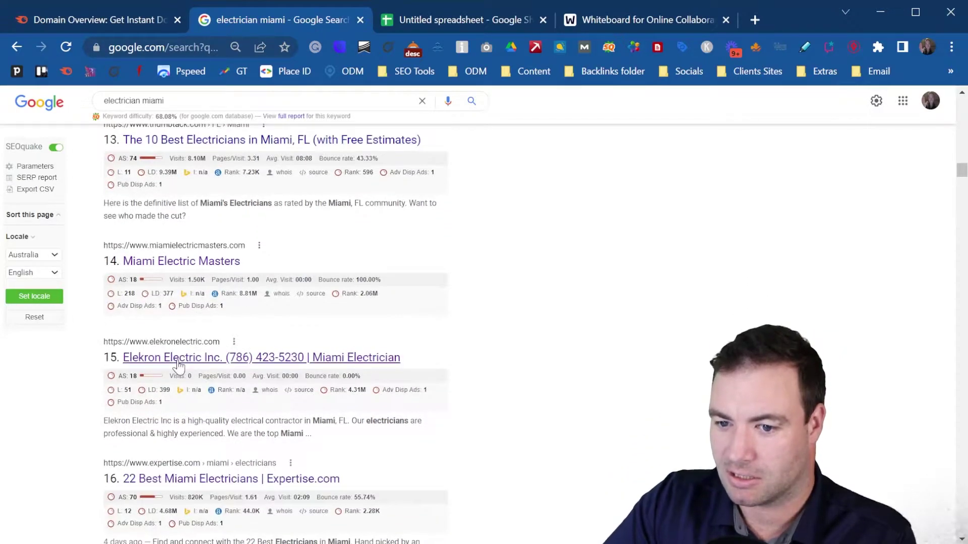
Open the Elekron Electric result in a new tab, browse its homepage, and select its URL.
middle_click(240, 361)
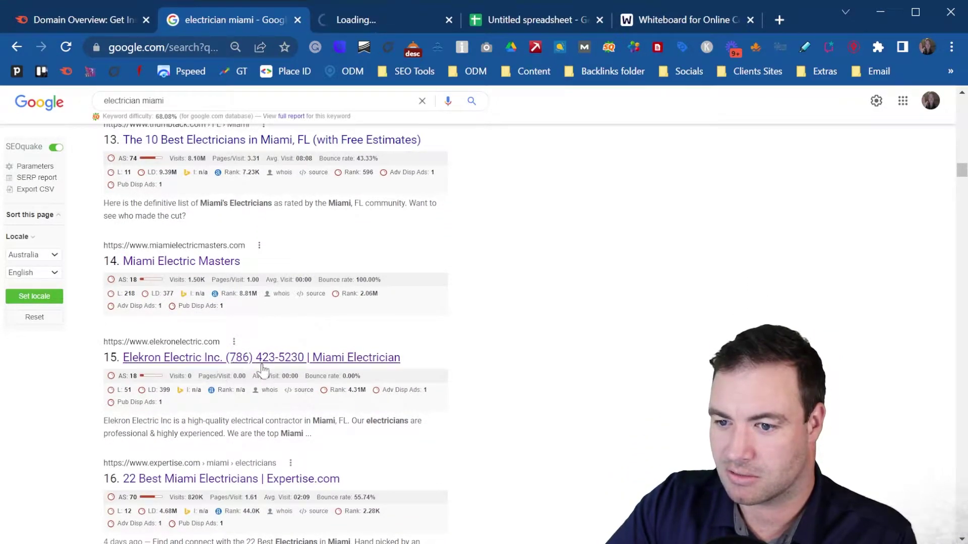
click(365, 17)
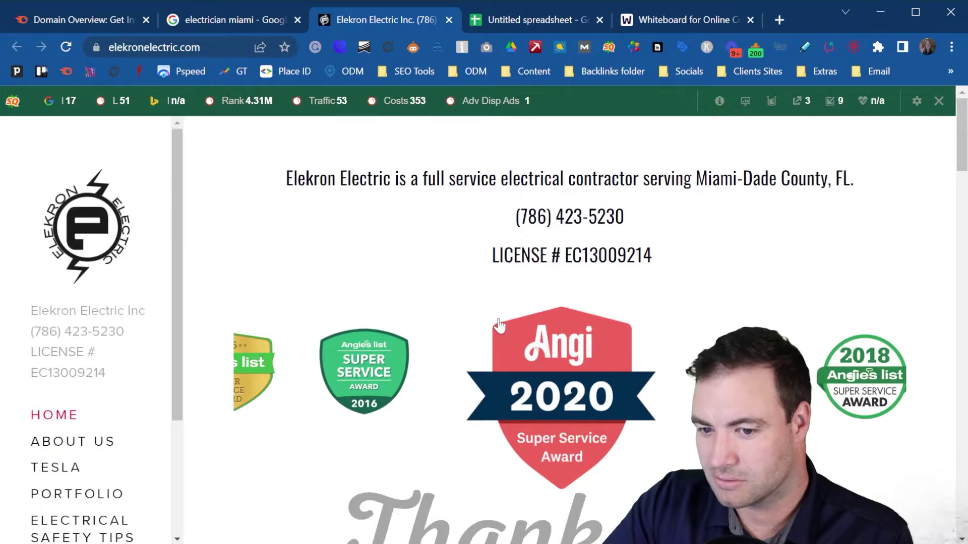
scroll(504, 332, down, 10)
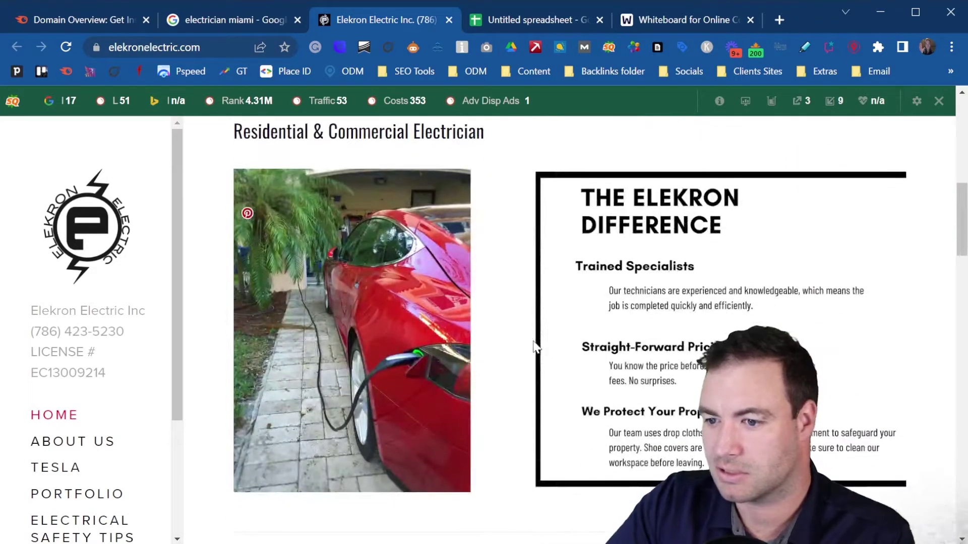
scroll(550, 338, down, 10)
scroll(534, 353, up, 15)
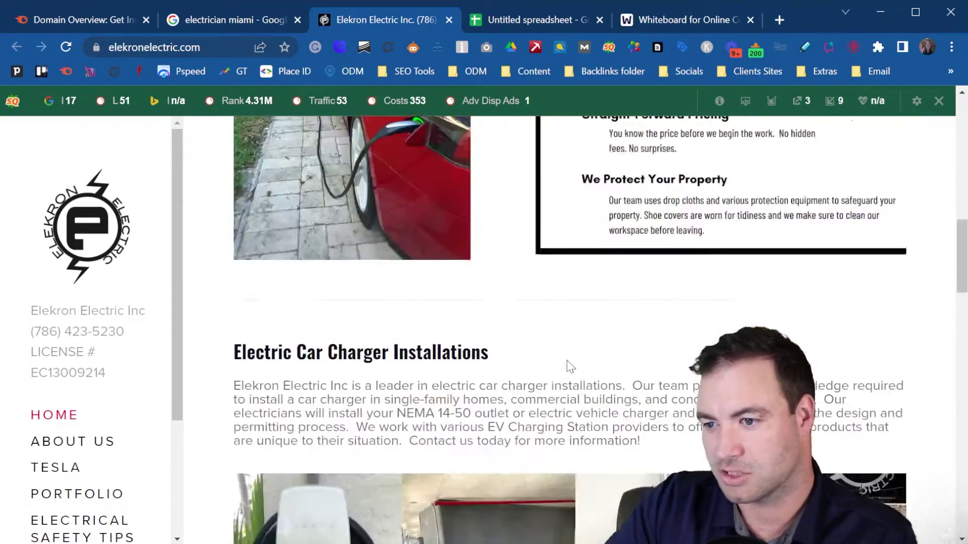
scroll(529, 361, up, 3)
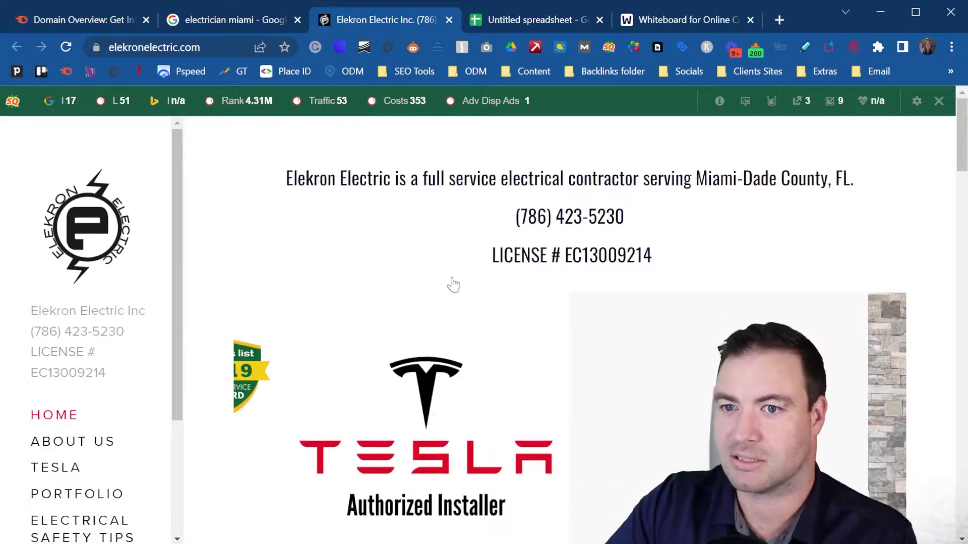
click(164, 47)
key(ctrl+c)
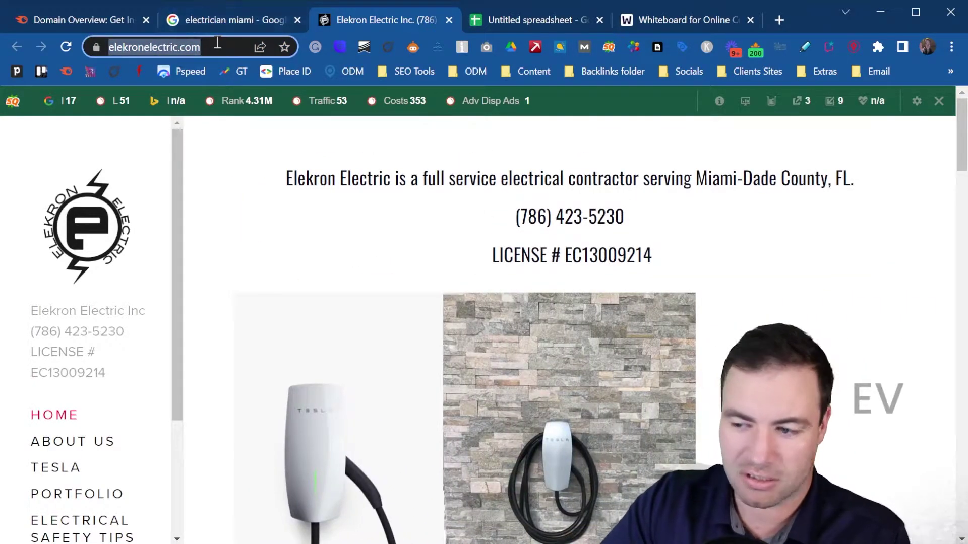
Run Domain Overview on the pasted elekronelectric.com address, review its metrics, then open Backlink Gap.
click(62, 16)
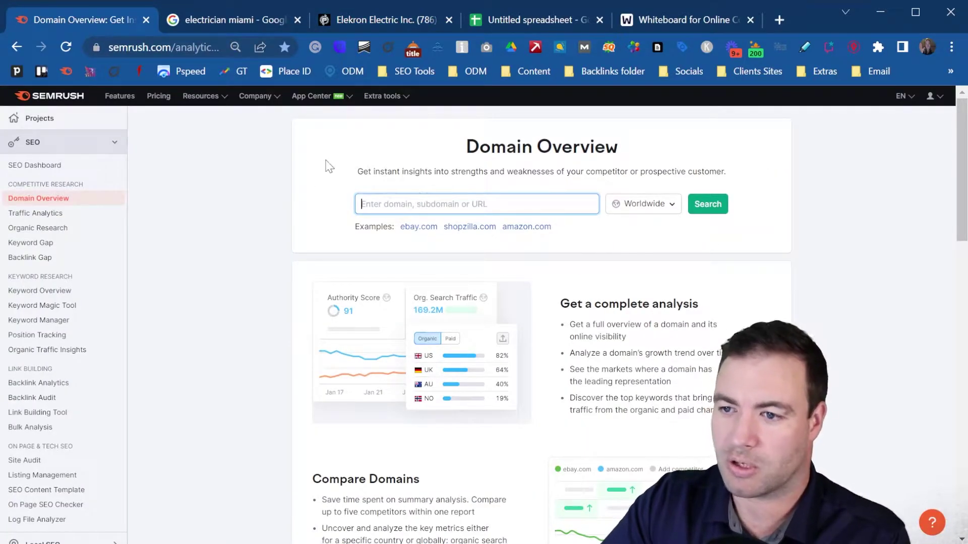
key(ctrl+v)
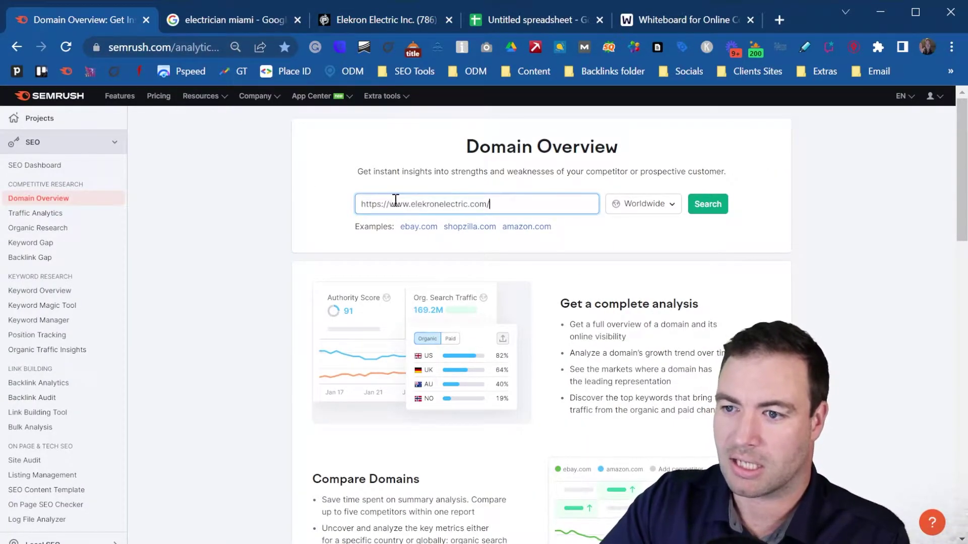
click(705, 205)
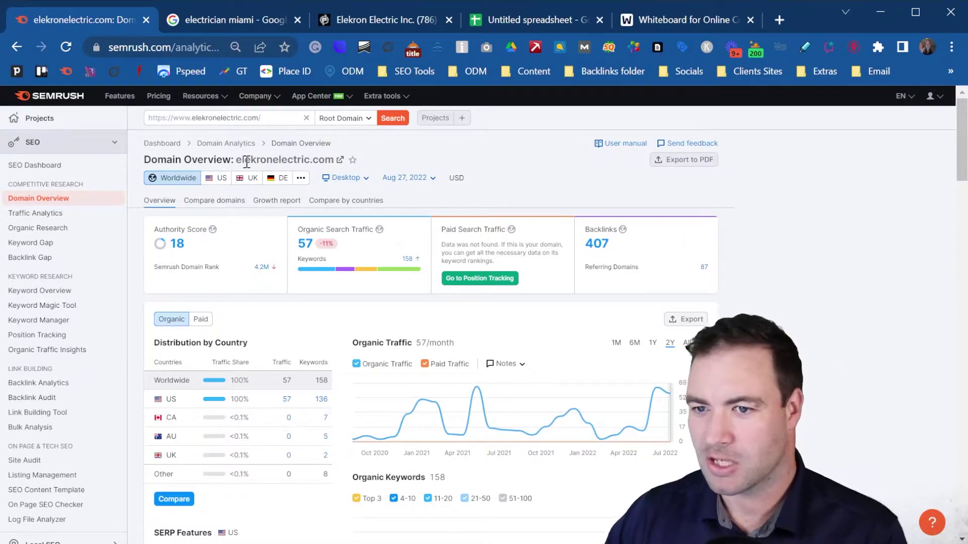
scroll(616, 397, down, 3)
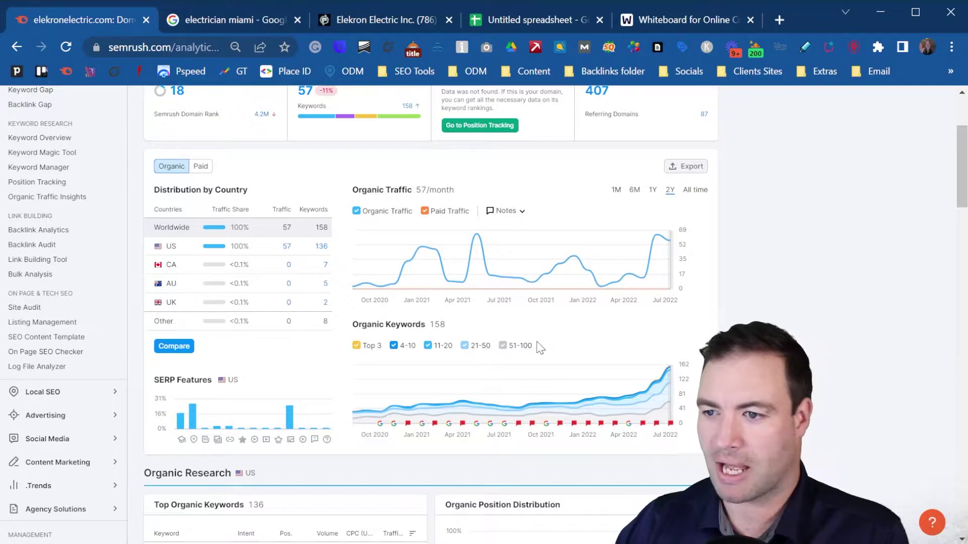
scroll(575, 350, up, 1)
scroll(574, 350, up, 2)
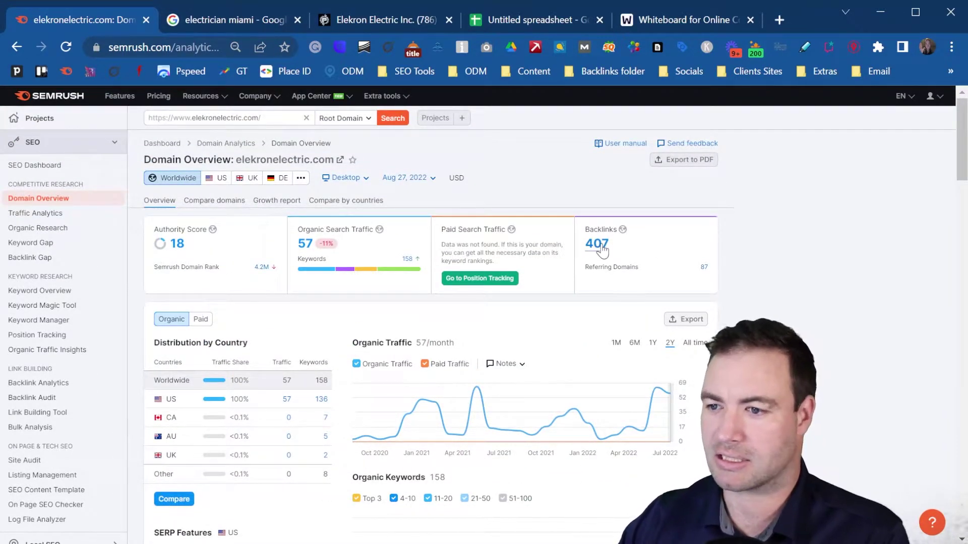
click(63, 258)
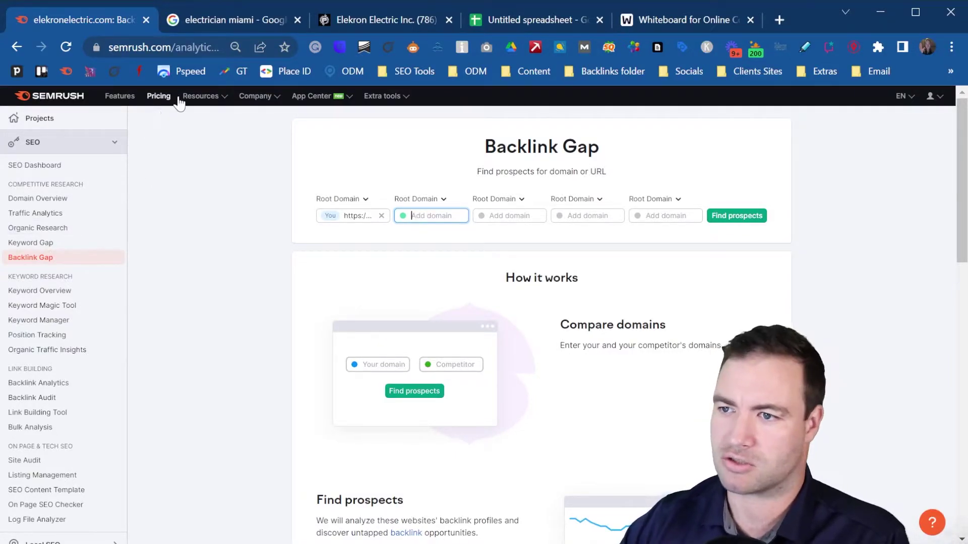
Back in the 'electrician miami' results, open WireMasters Electric in a new tab.
click(222, 21)
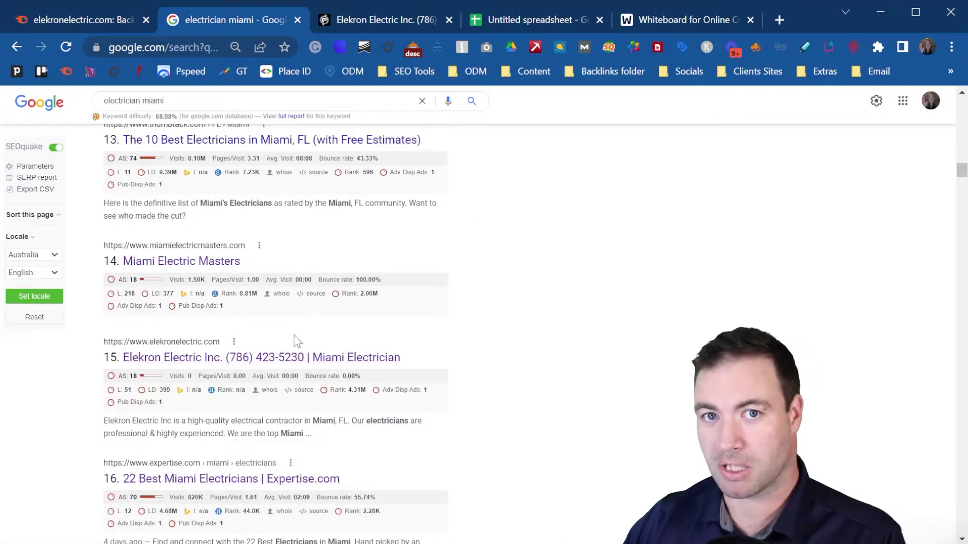
scroll(298, 338, up, 10)
scroll(298, 338, up, 15)
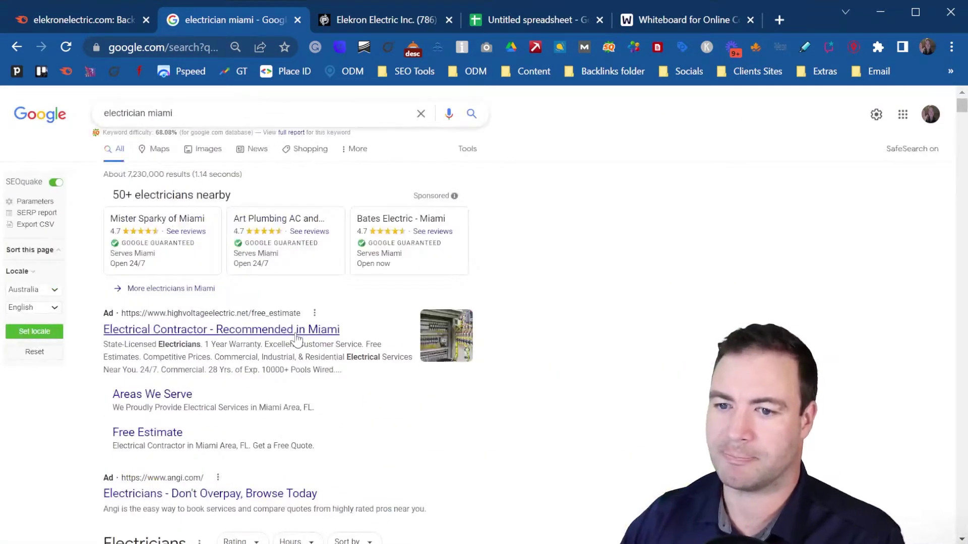
scroll(297, 339, down, 10)
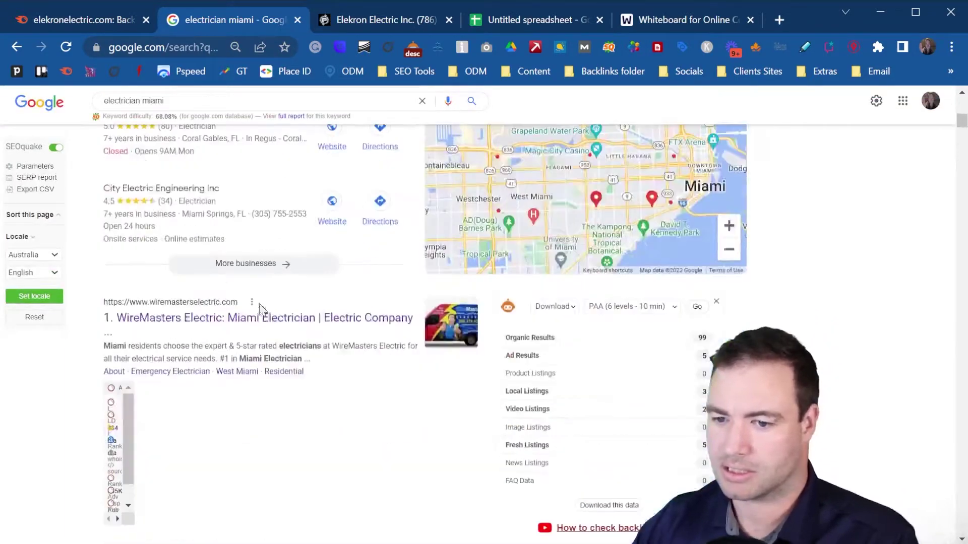
middle_click(202, 332)
Open Mister Sparky and Miami Electric Wizards in new tabs, then select the WireMasters site address.
scroll(315, 294, down, 6)
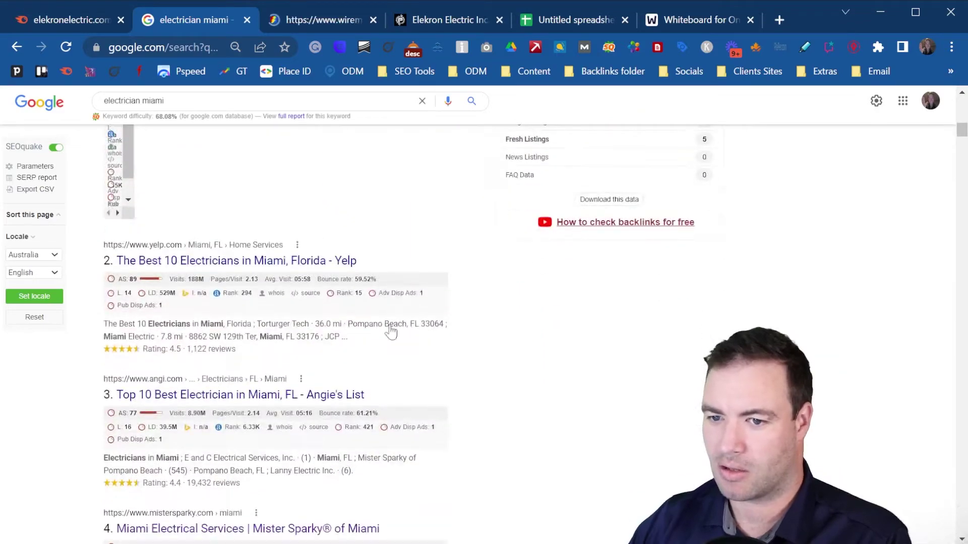
scroll(233, 267, down, 3)
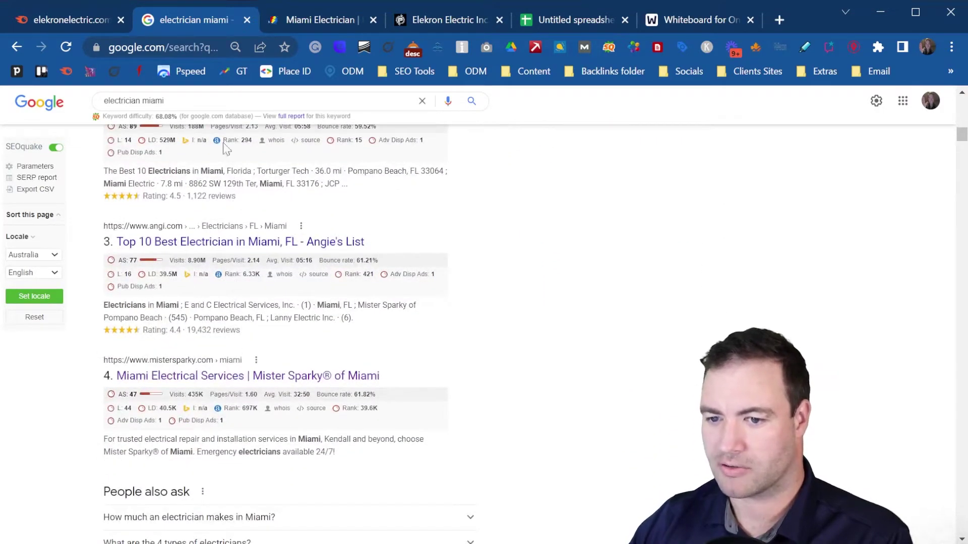
scroll(270, 298, up, 1)
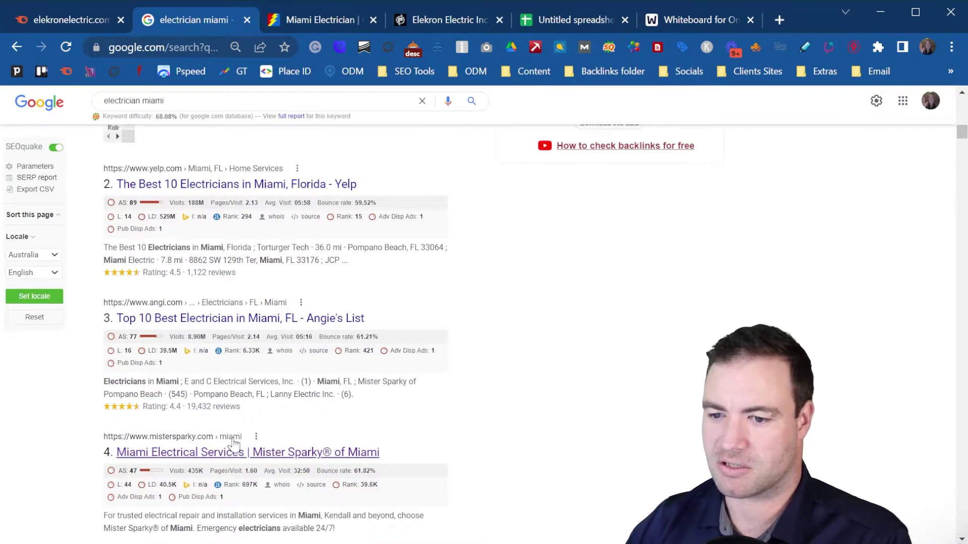
scroll(234, 462, down, 3)
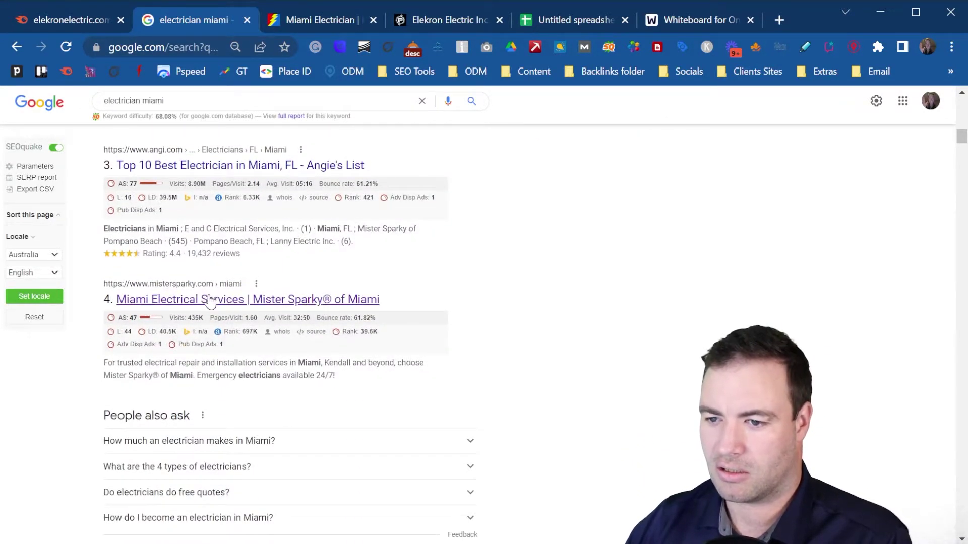
ctrl+click(270, 306)
scroll(271, 310, down, 6)
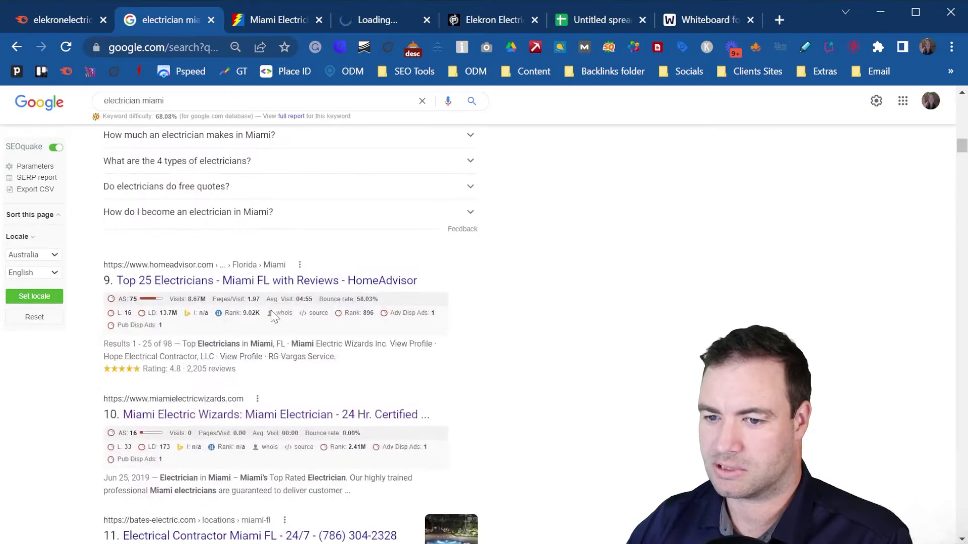
scroll(204, 348, down, 2)
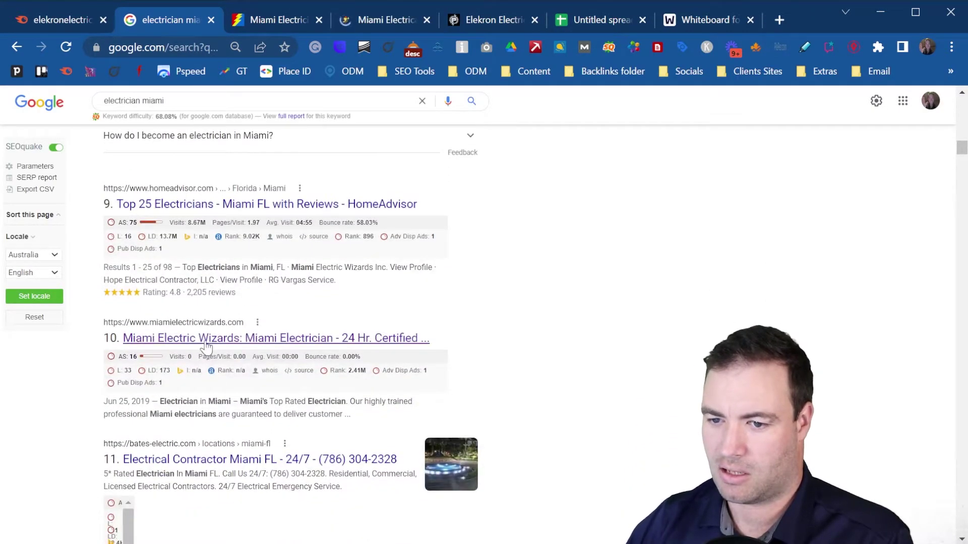
ctrl+click(245, 342)
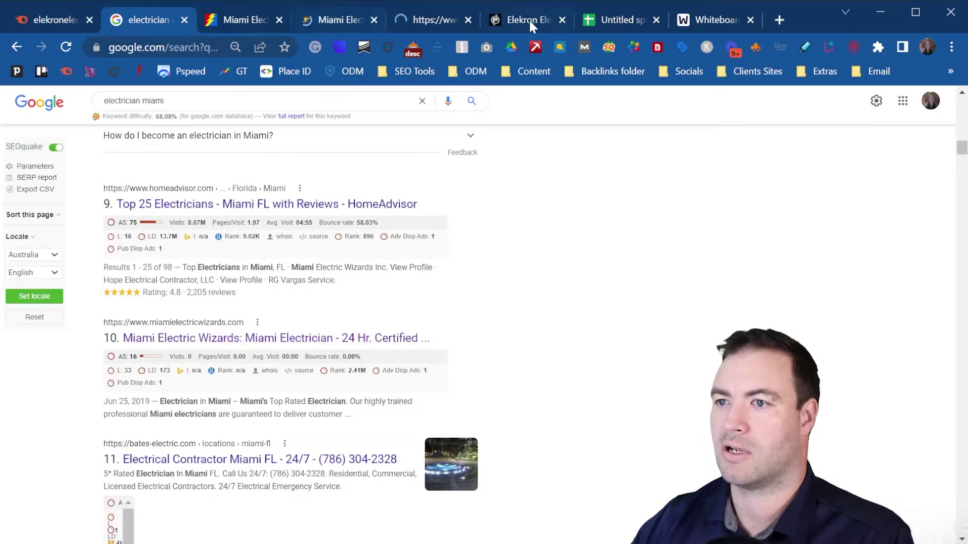
click(237, 16)
click(188, 49)
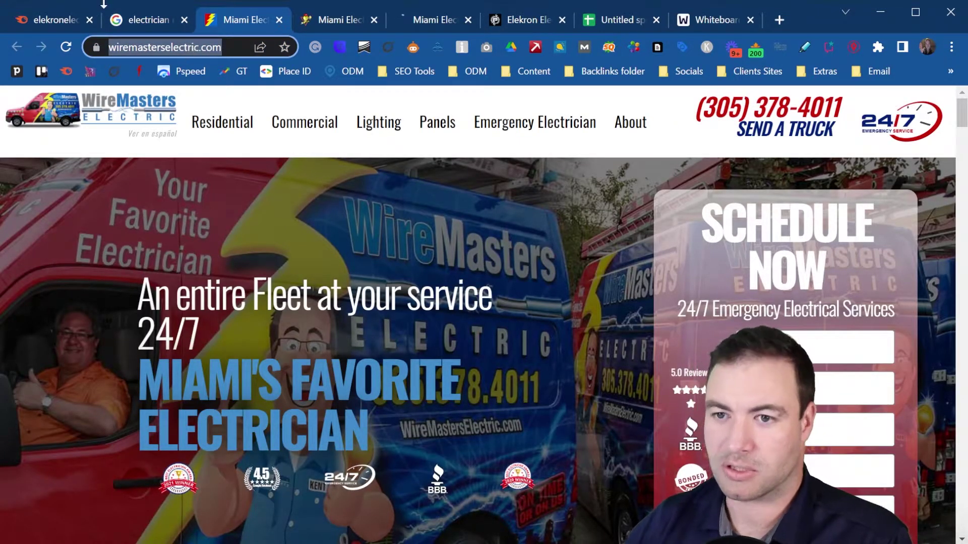
Add WireMasters as a Backlink Gap competitor and copy the full Mister Sparky address.
click(53, 20)
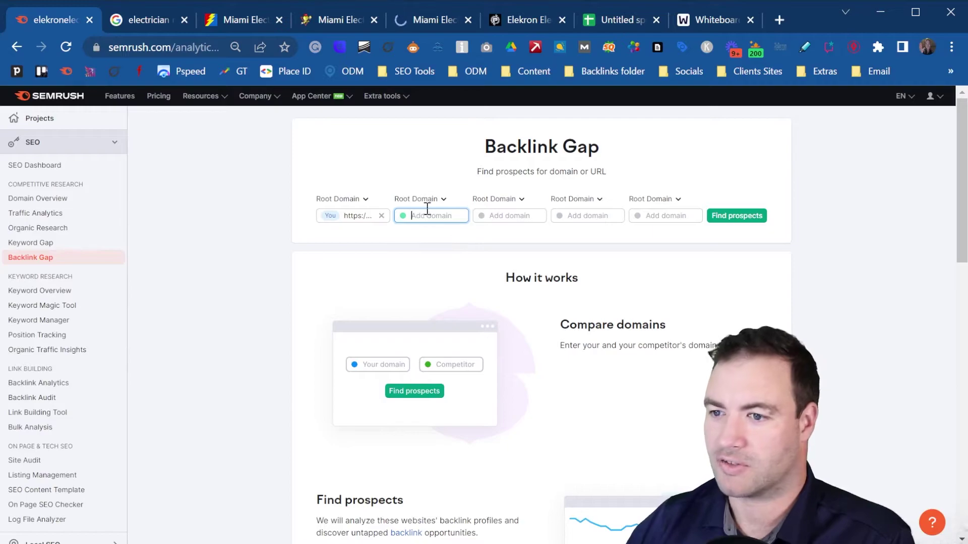
click(499, 216)
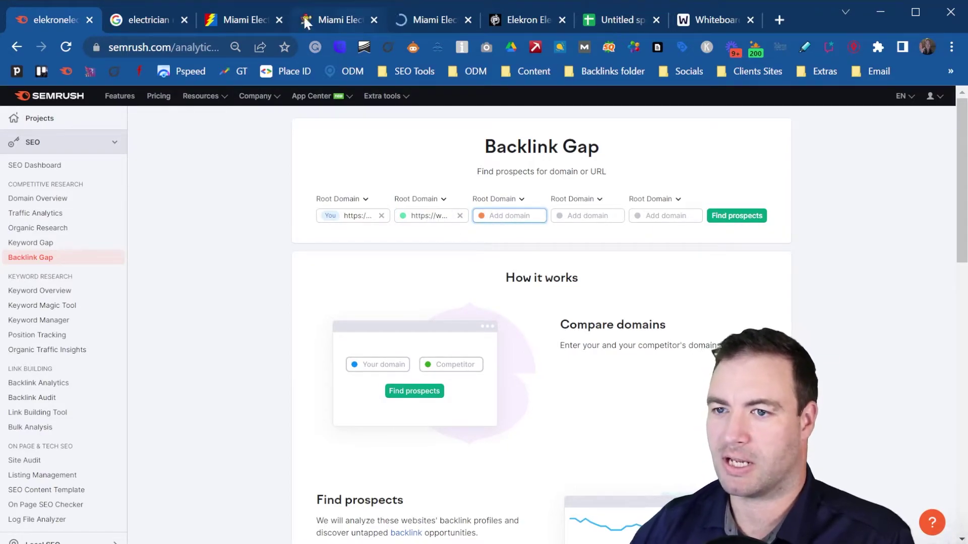
click(340, 24)
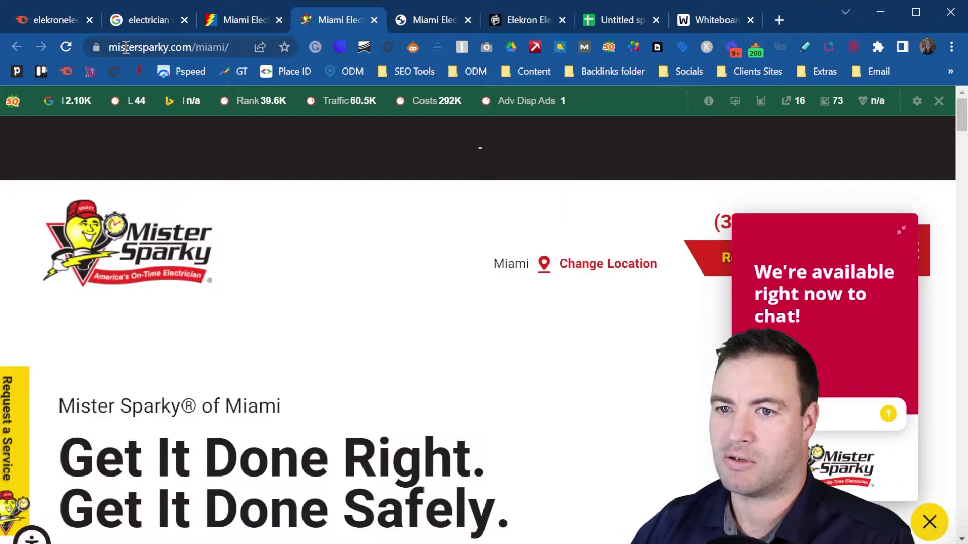
click(235, 48)
click(225, 46)
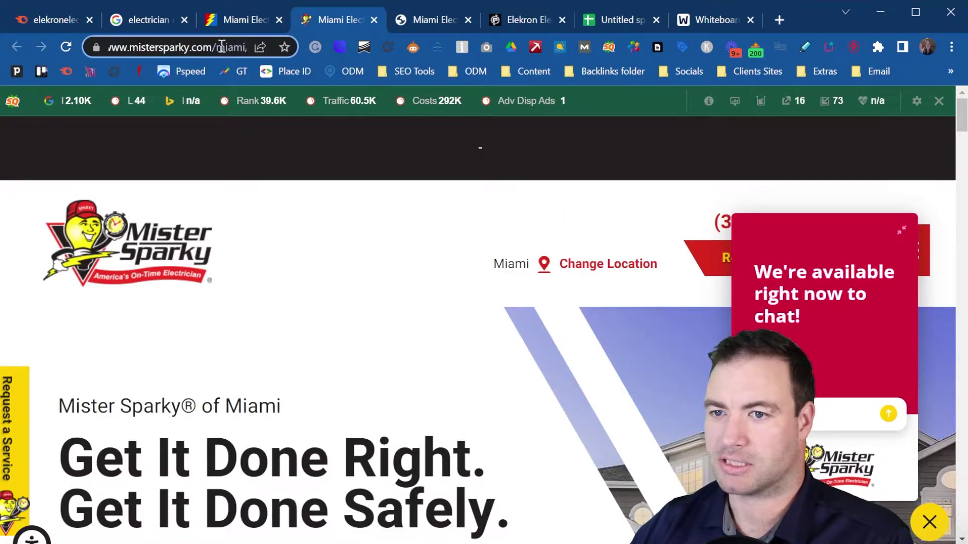
drag(217, 48, 51, 49)
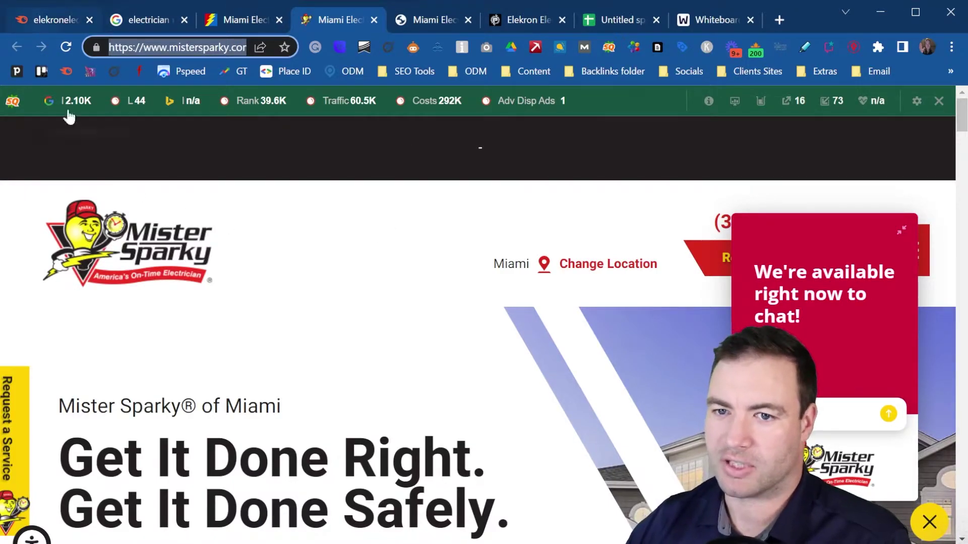
Add Mister Sparky and Miami Electric Wizards as competitor domains, then find prospects.
click(60, 19)
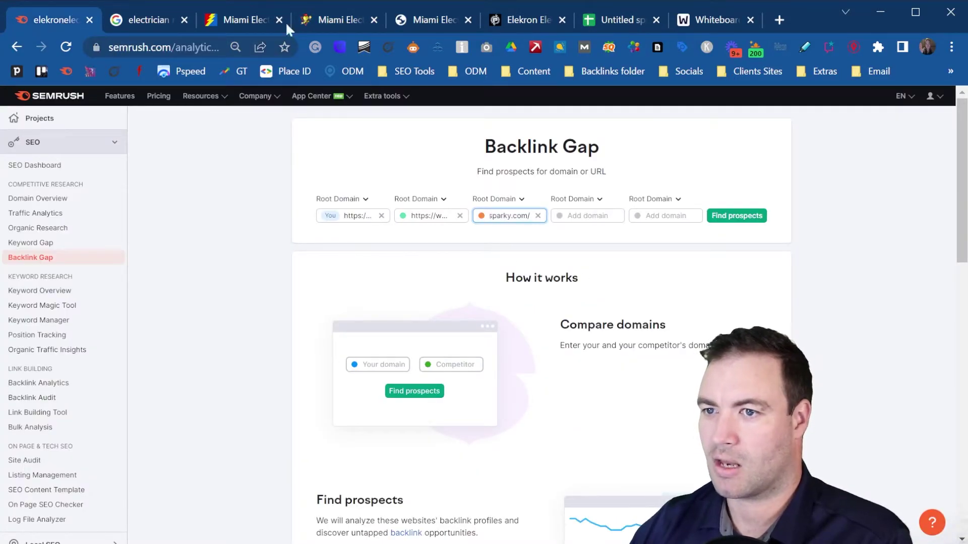
click(440, 23)
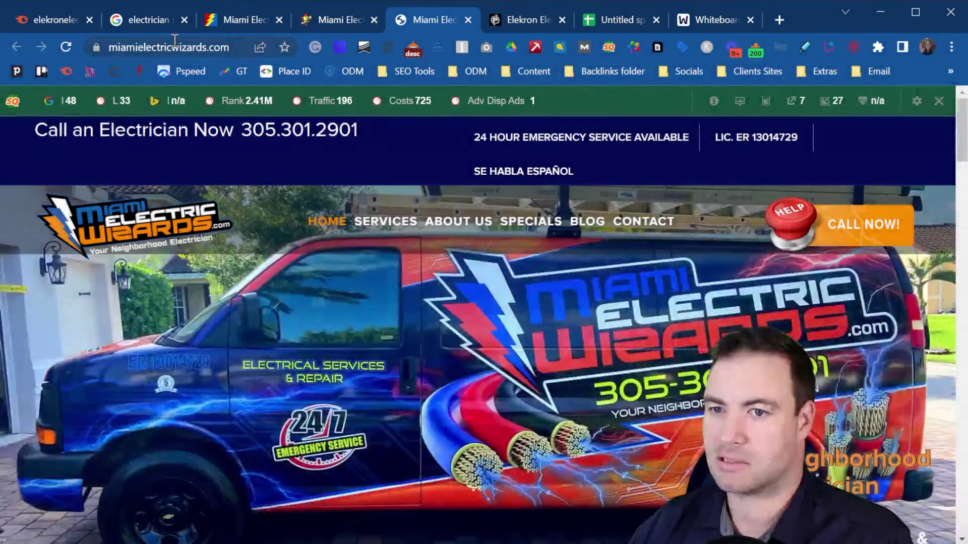
click(233, 46)
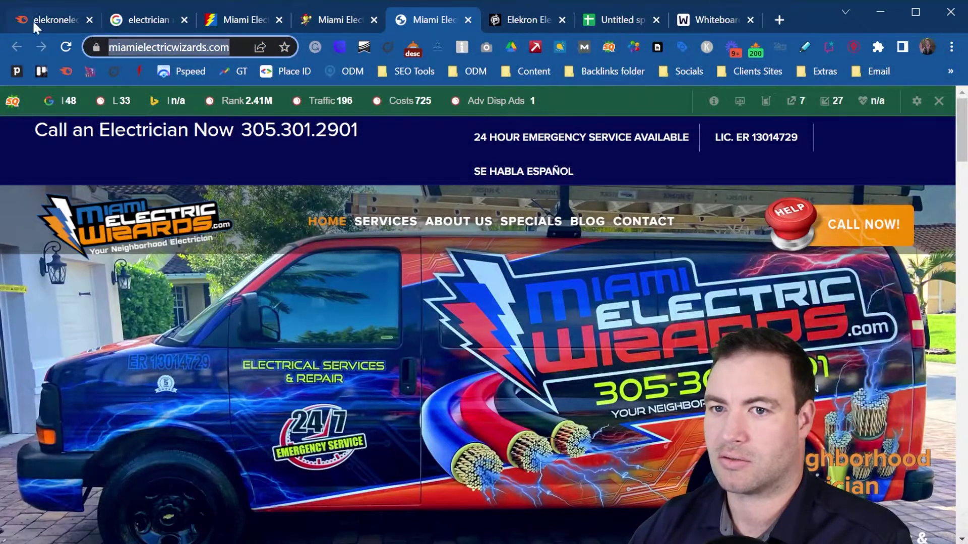
click(55, 23)
click(594, 214)
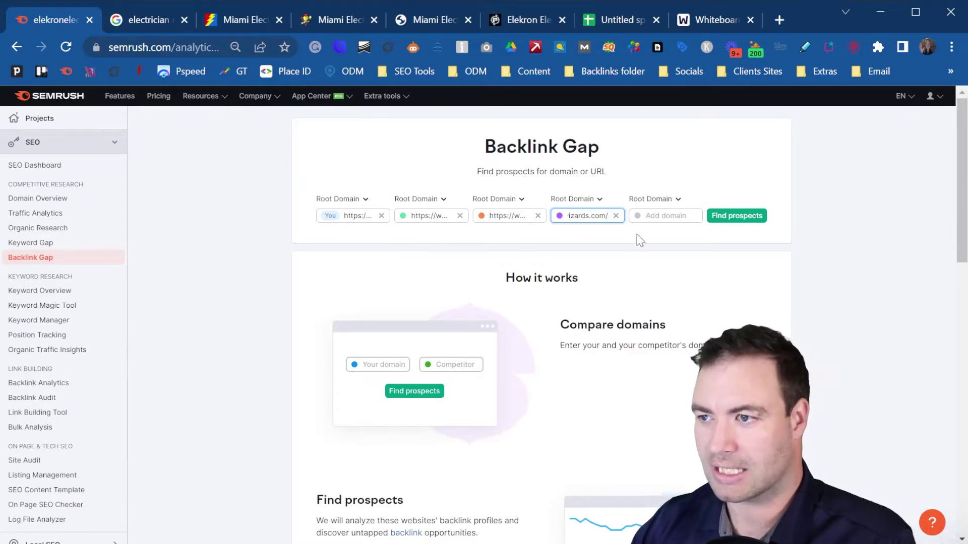
click(741, 221)
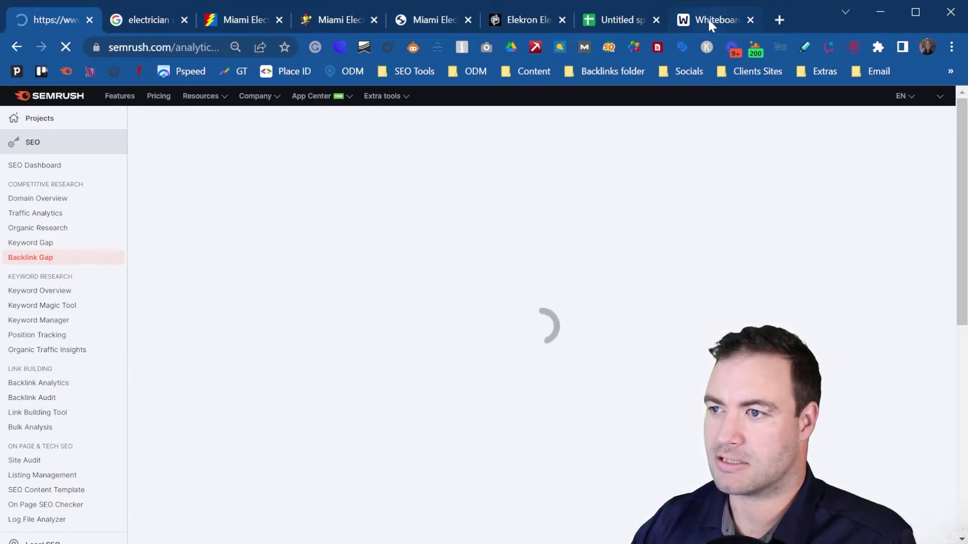
On the whiteboard, circle the hub and draw three lines linking it down to the Your box.
click(708, 21)
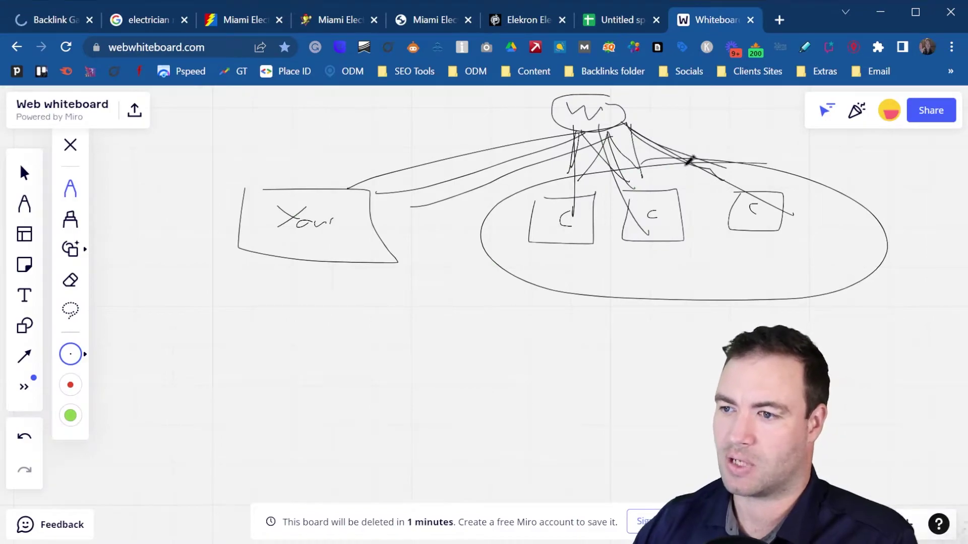
mouse_move(659, 114)
mouse_down()
mouse_move(648, 158)
mouse_move(676, 128)
mouse_move(590, 132)
mouse_up()
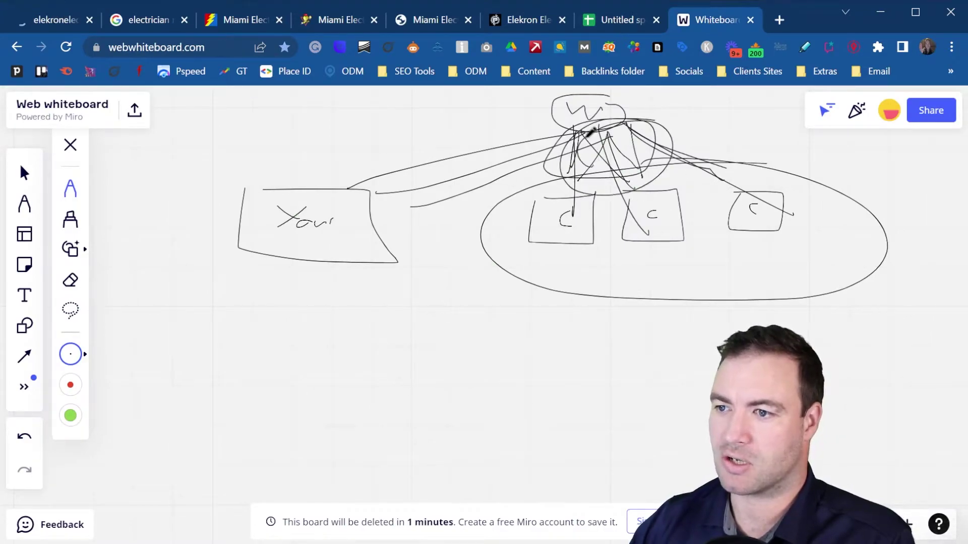
drag(308, 228, 578, 127)
drag(441, 179, 611, 109)
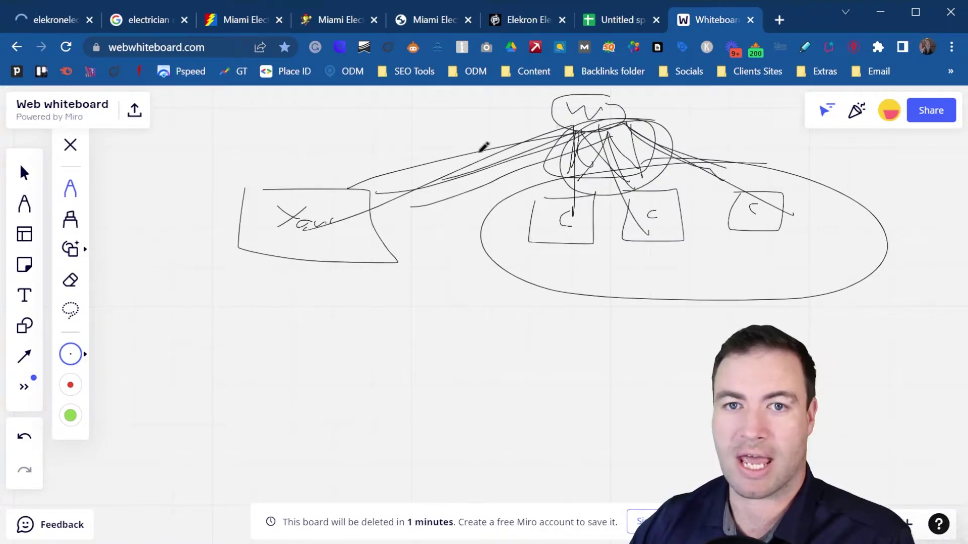
drag(483, 147, 353, 207)
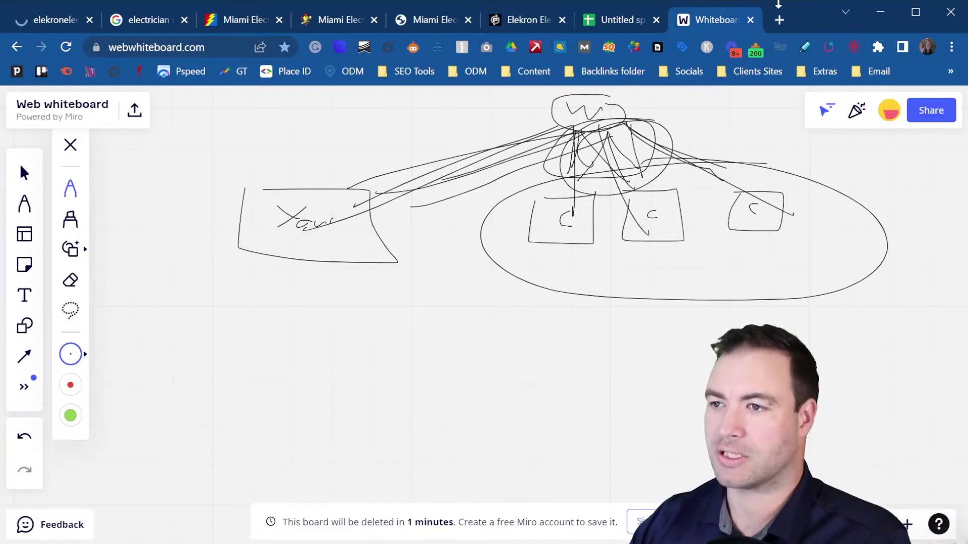
click(58, 17)
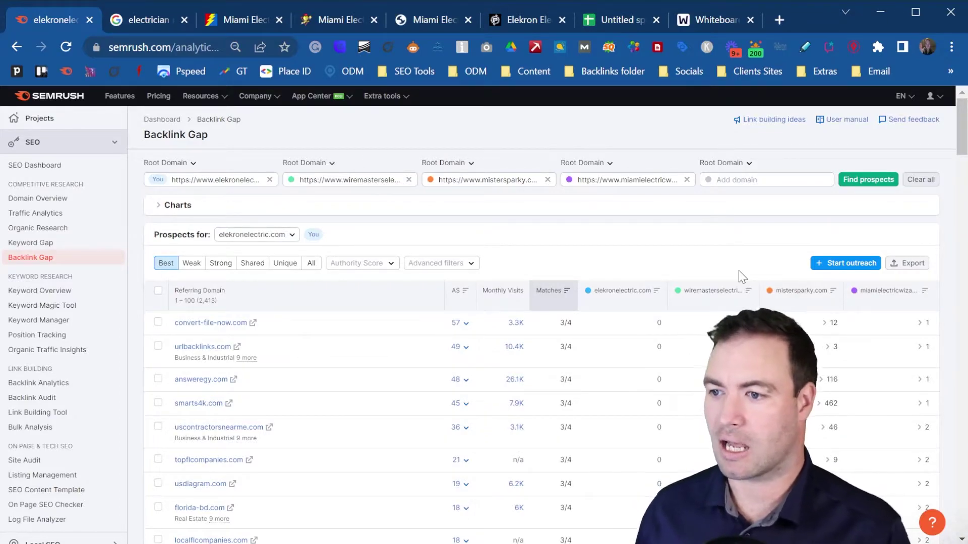
Check the Matches column tooltip and scroll the prospects, each matching 3/4 analyzed domains.
mouse_move(552, 298)
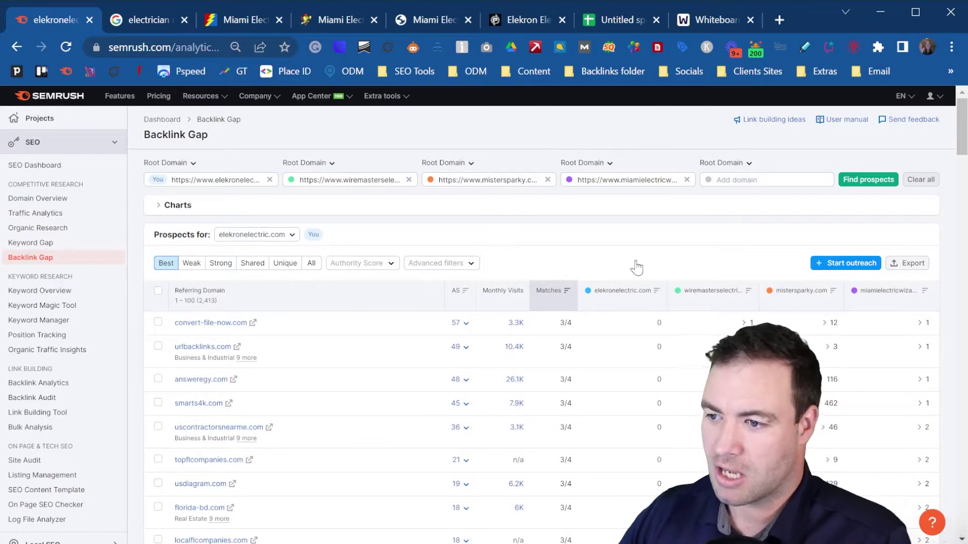
scroll(622, 372, down, 2)
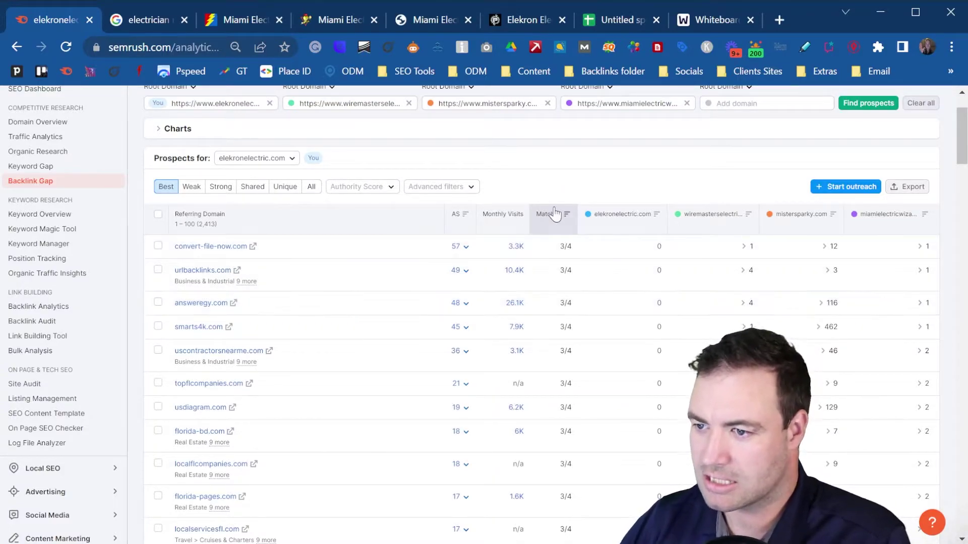
mouse_move(556, 220)
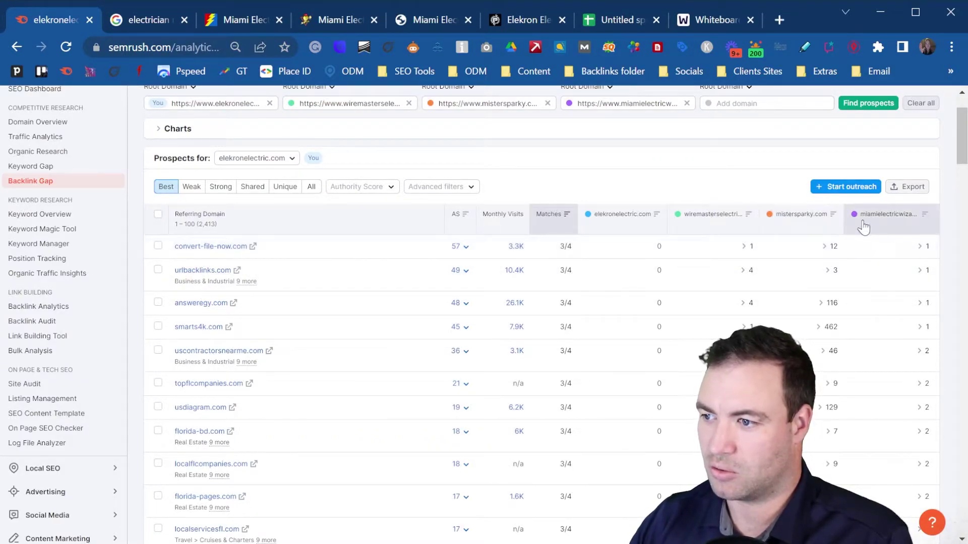
Review Mister Sparky's 12 backlinks from convert-file-now.com, open that site, then return to Semrush.
click(825, 248)
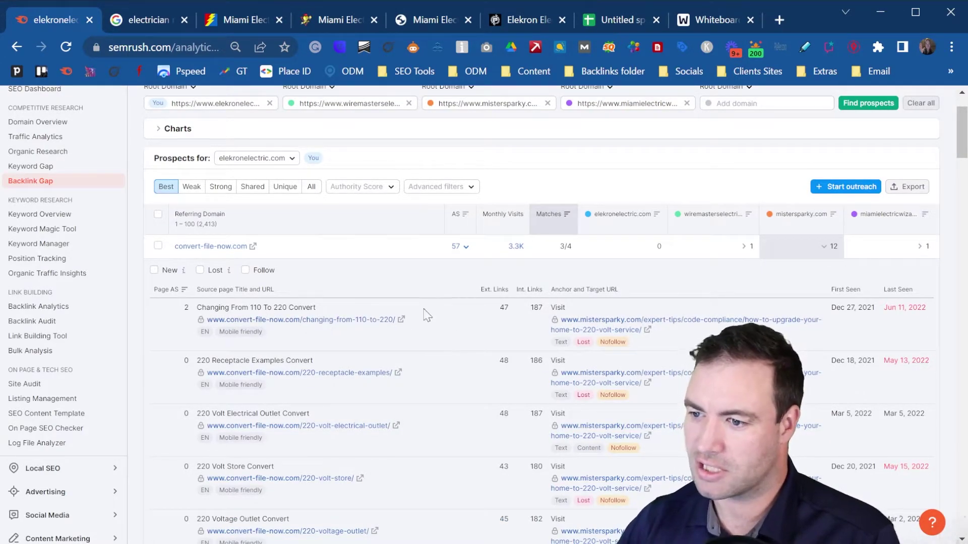
scroll(467, 321, down, 5)
scroll(594, 318, up, 5)
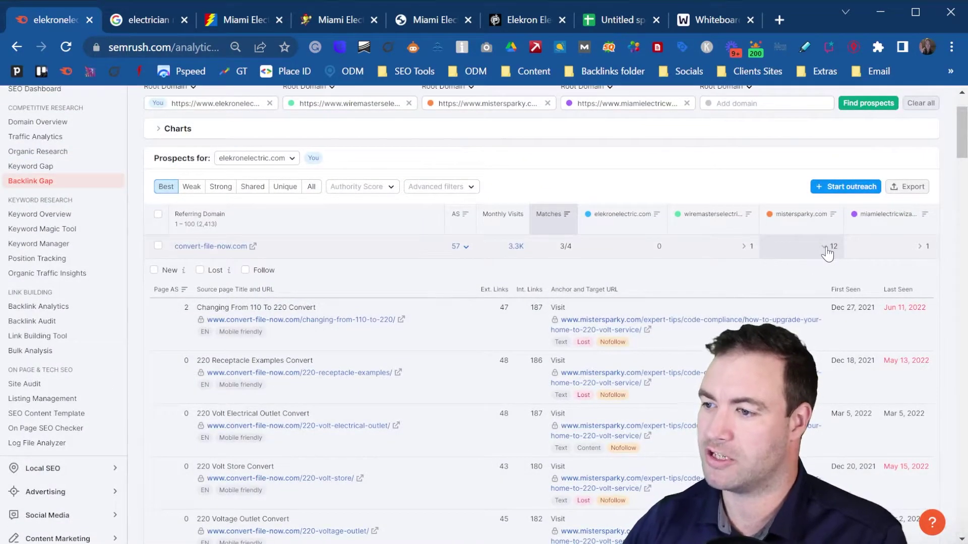
click(827, 252)
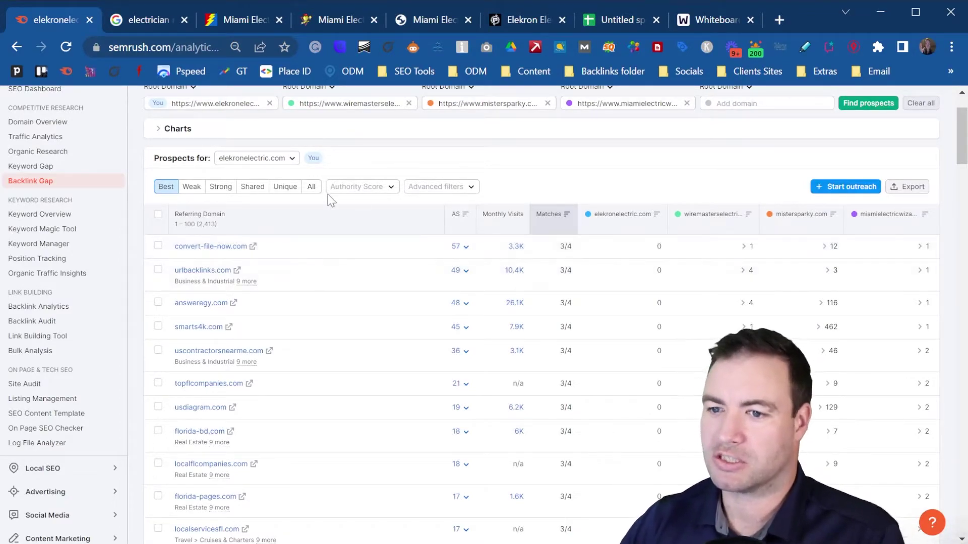
click(252, 246)
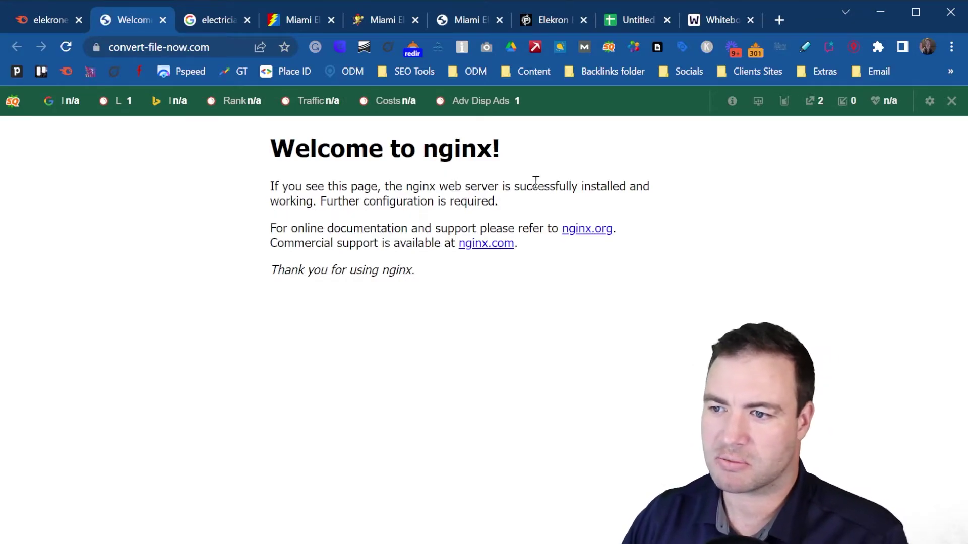
click(44, 15)
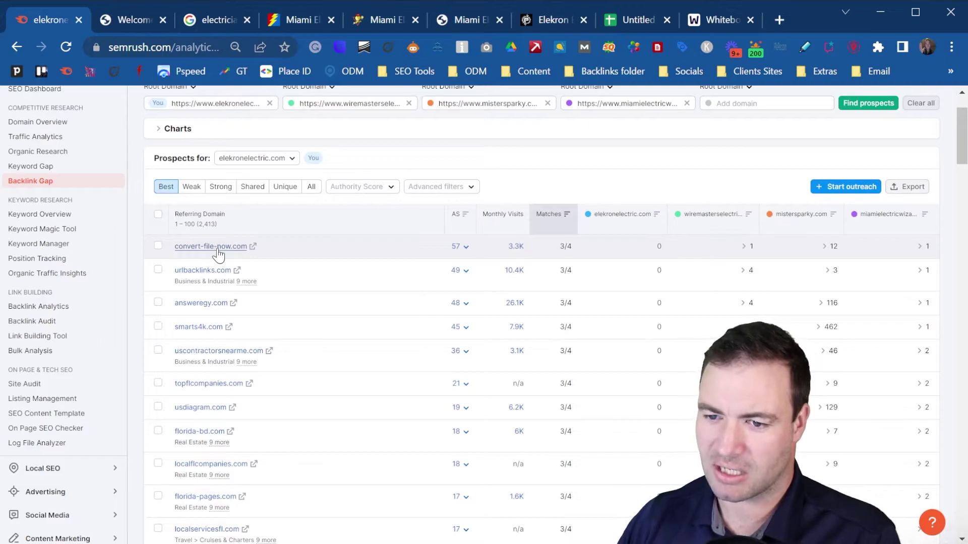
scroll(432, 293, down, 1)
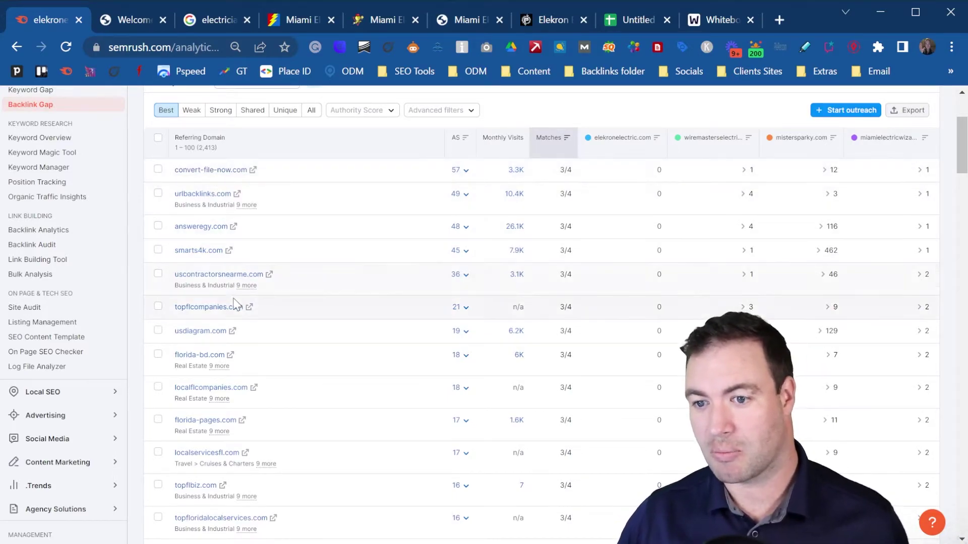
Open the uscontractorsnearme.com directory in its own tab, browse it, then return to Semrush.
click(269, 275)
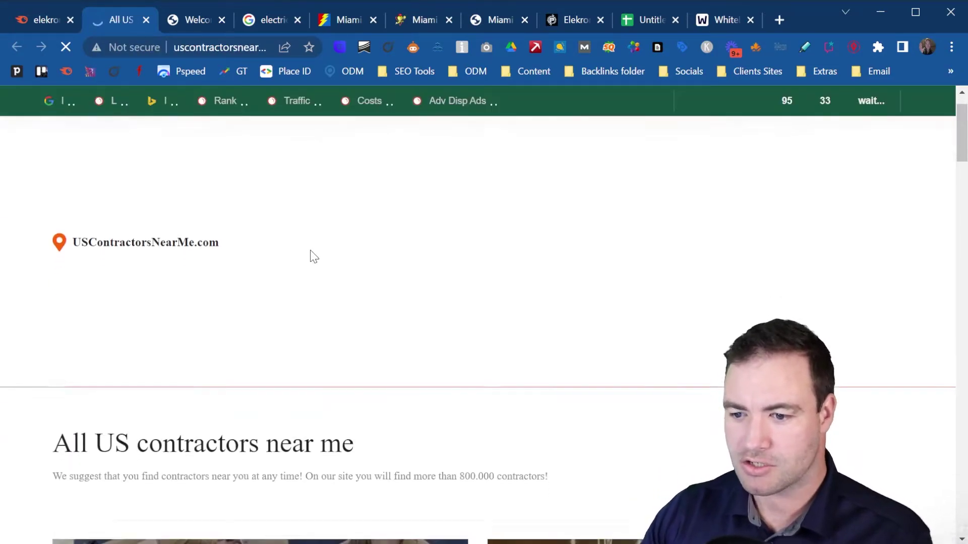
scroll(315, 261, down, 5)
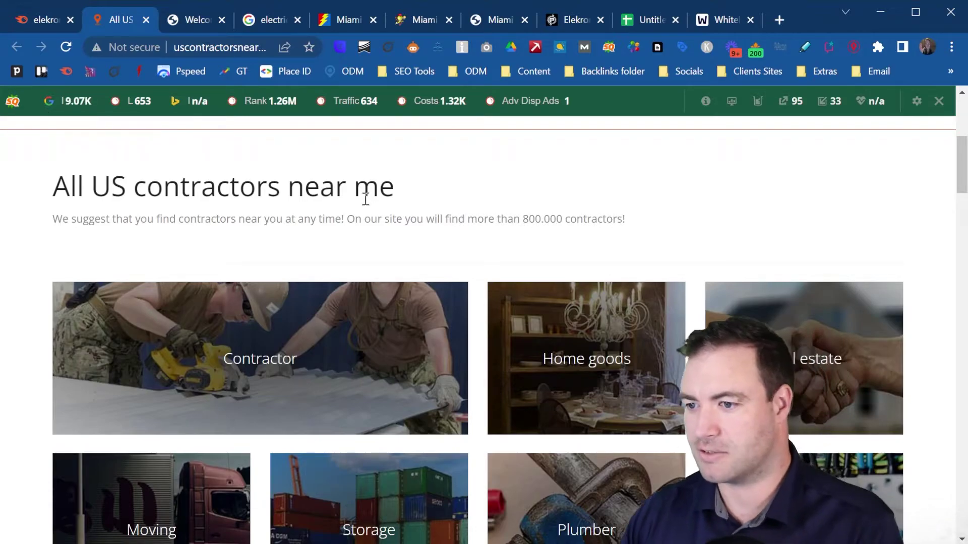
scroll(406, 186, down, 8)
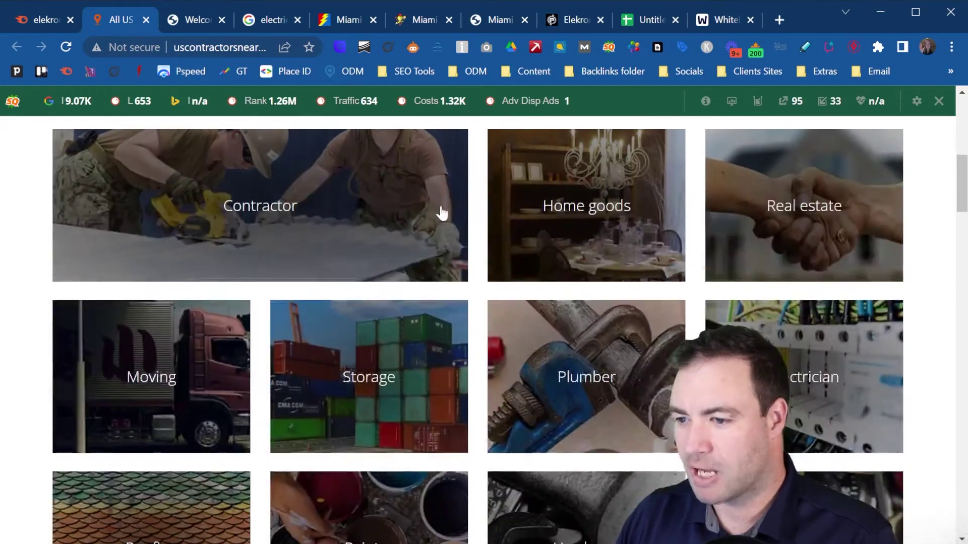
scroll(425, 237, down, 2)
scroll(146, 120, up, 1)
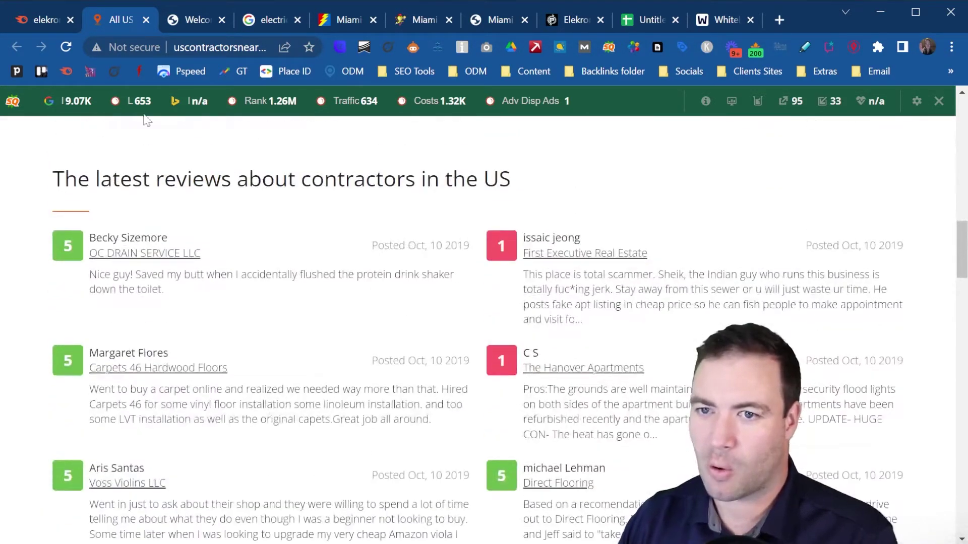
click(46, 19)
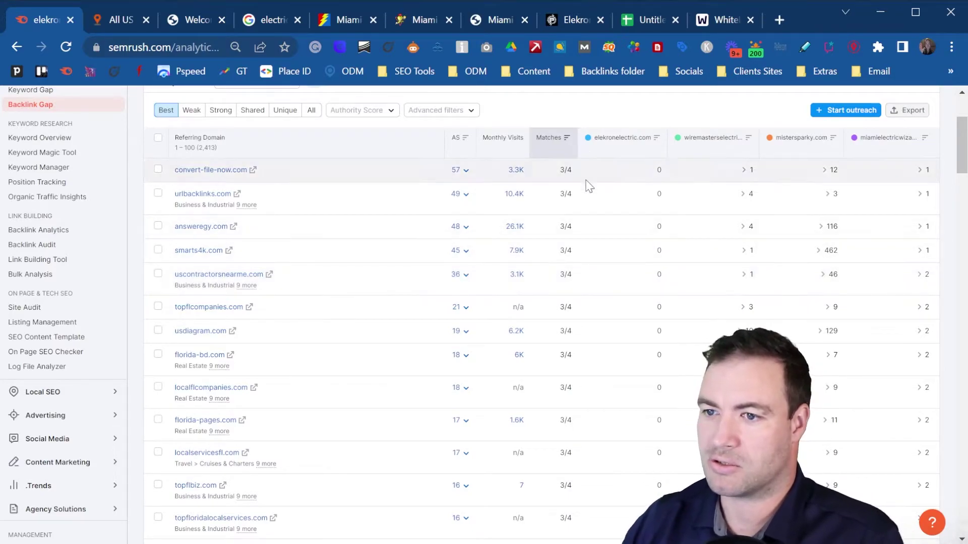
Export the Backlink Gap prospects in CSV format and switch to the Untitled spreadsheet.
scroll(599, 217, up, 2)
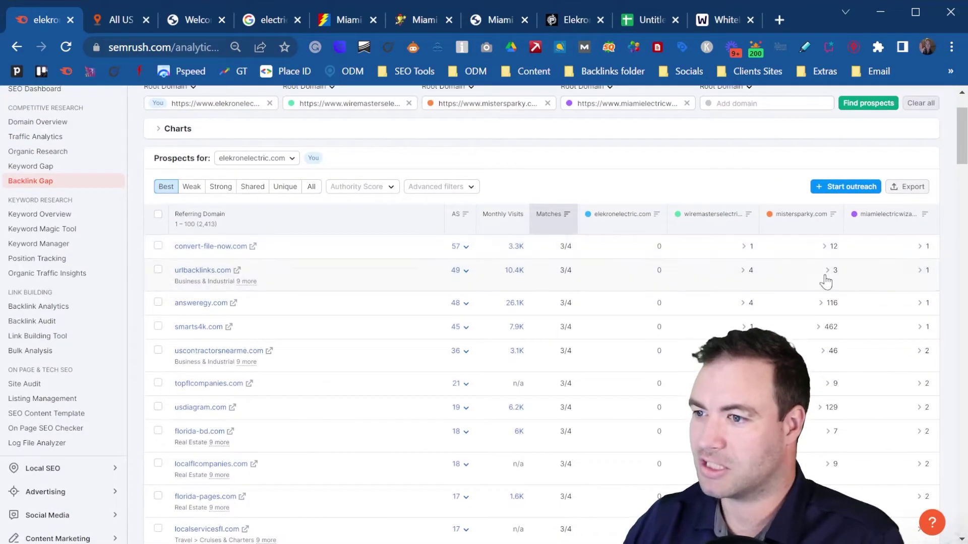
click(917, 194)
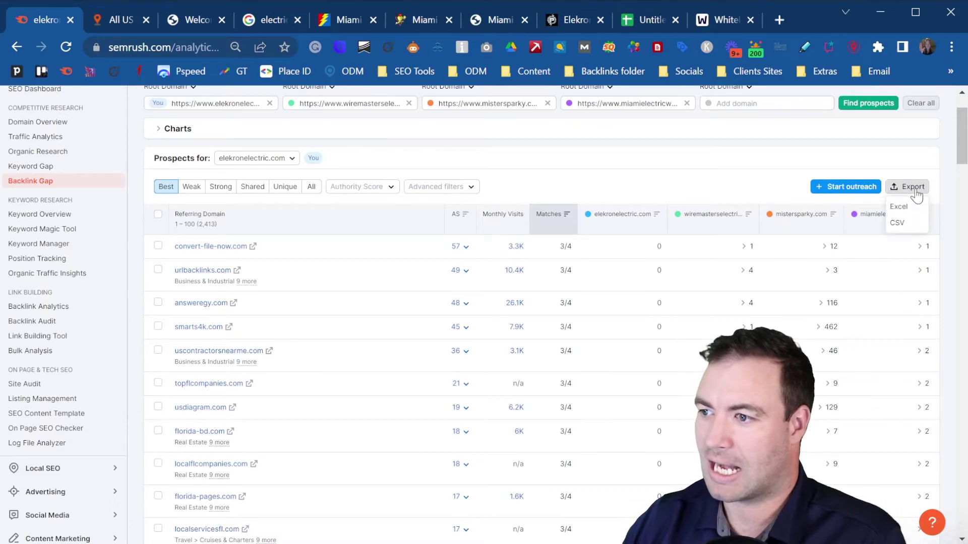
click(912, 225)
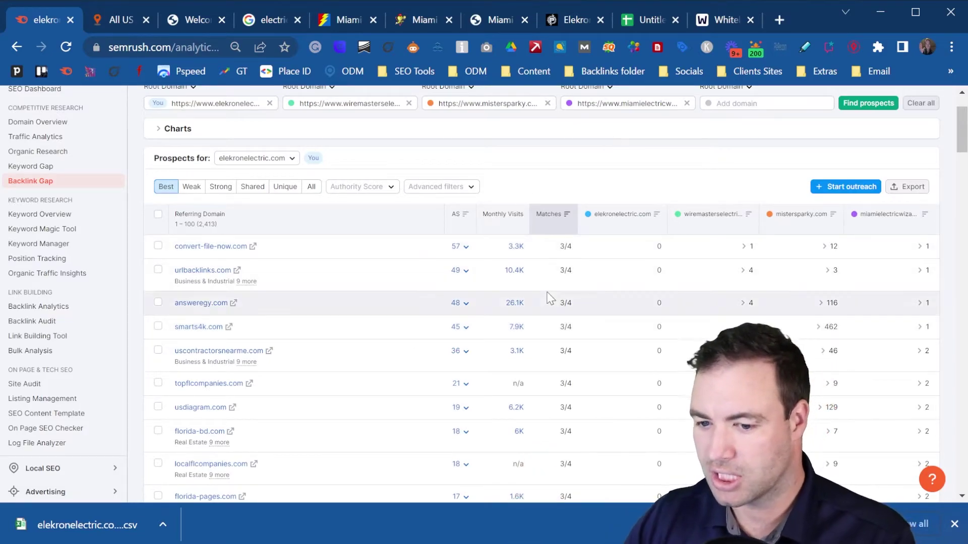
click(654, 18)
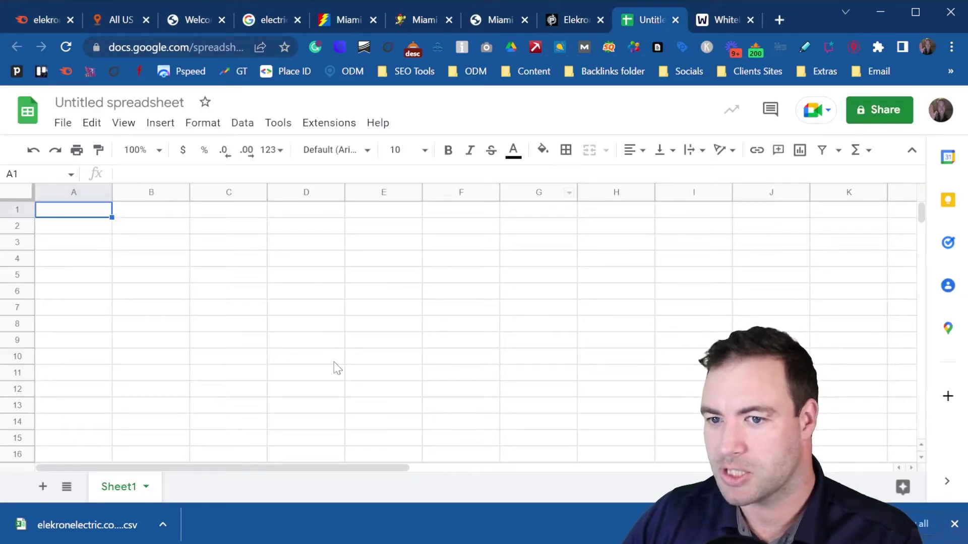
Upload elekronelectric.com-backlinks_matrix.csv through File > Import, replacing the current sheet.
click(63, 123)
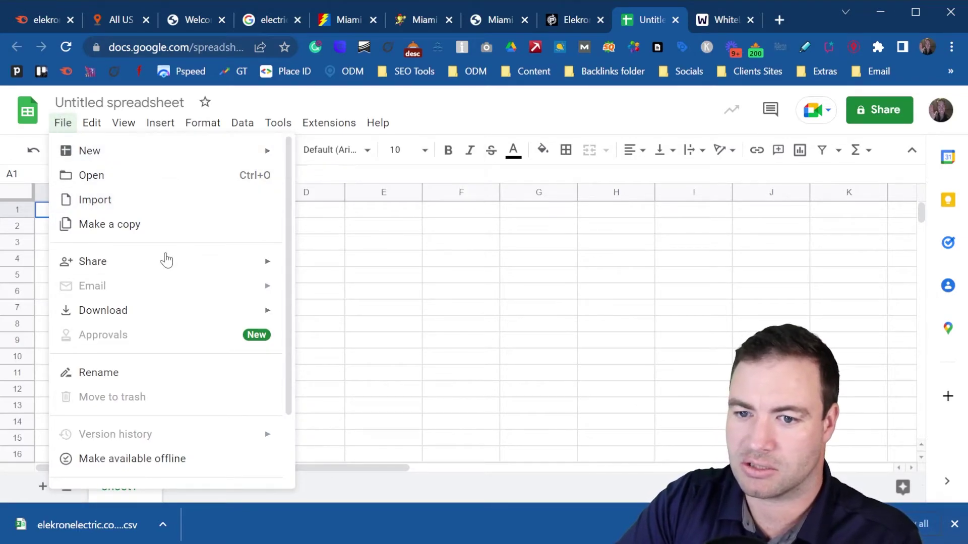
click(123, 199)
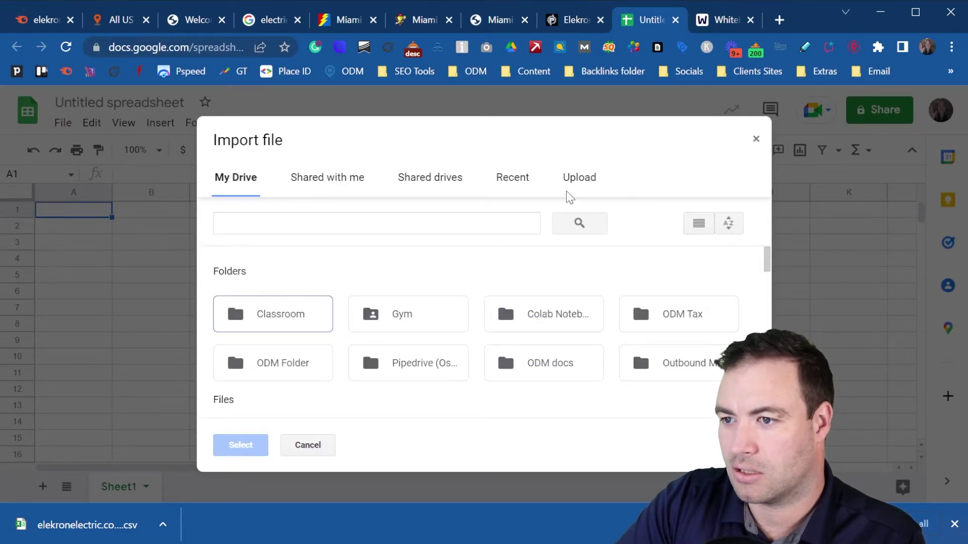
click(584, 187)
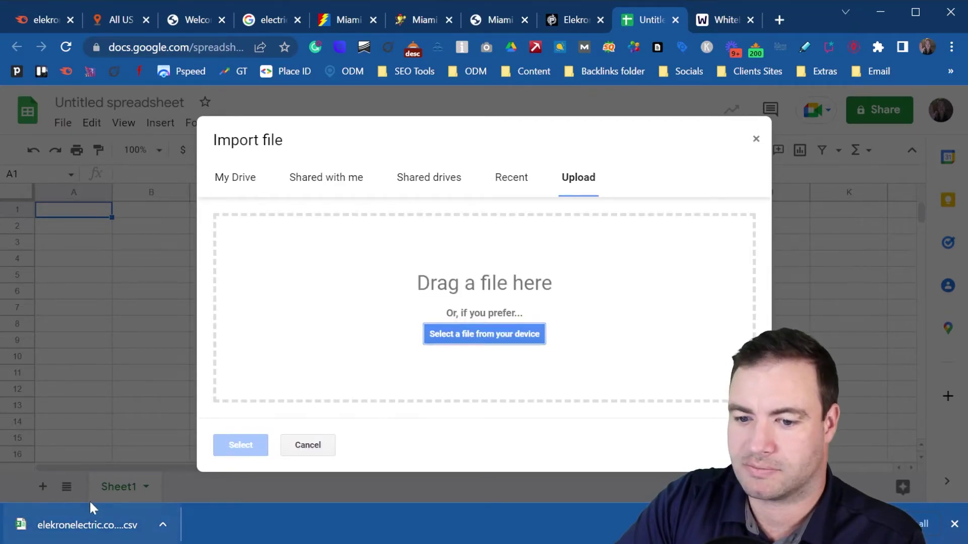
drag(89, 515, 508, 337)
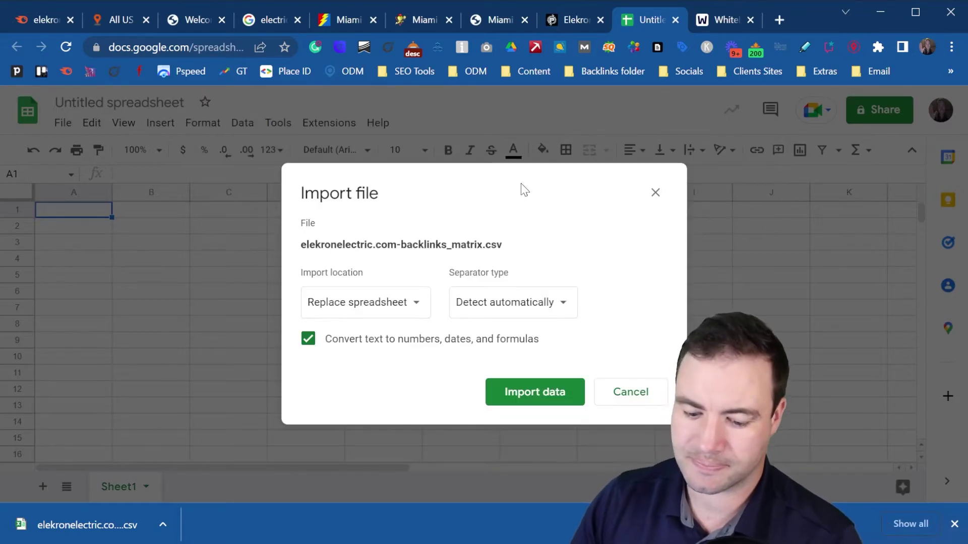
click(375, 306)
click(383, 325)
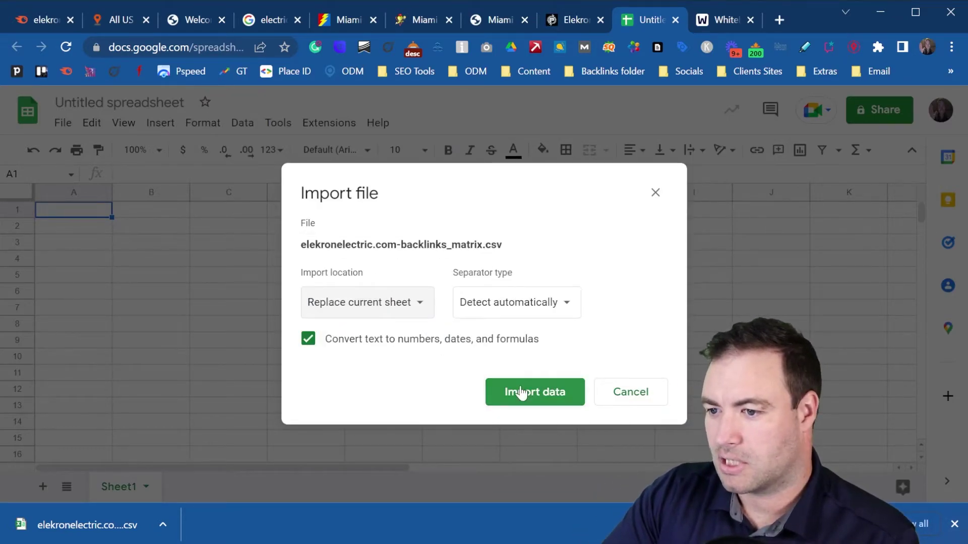
click(544, 398)
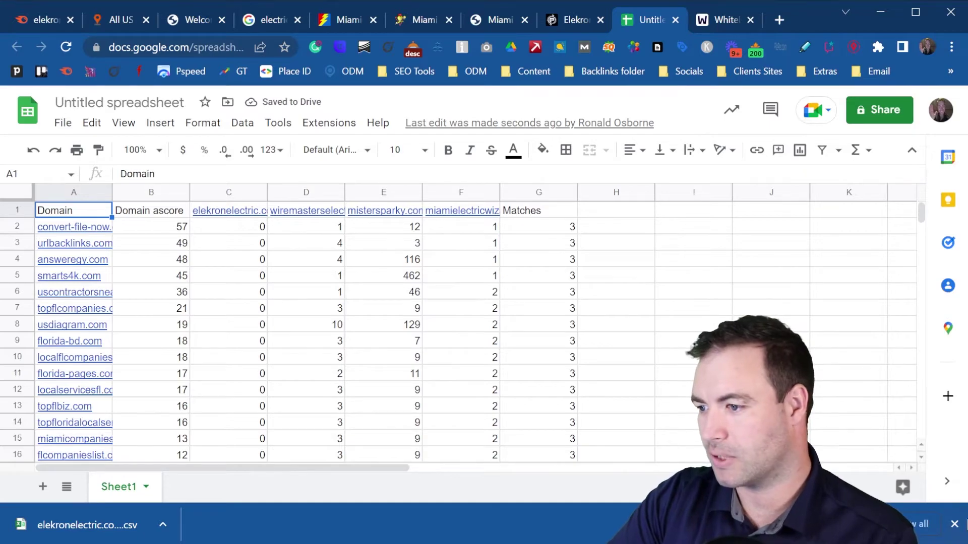
Fill the elekronelectric.com header cell C1 with yellow.
click(953, 524)
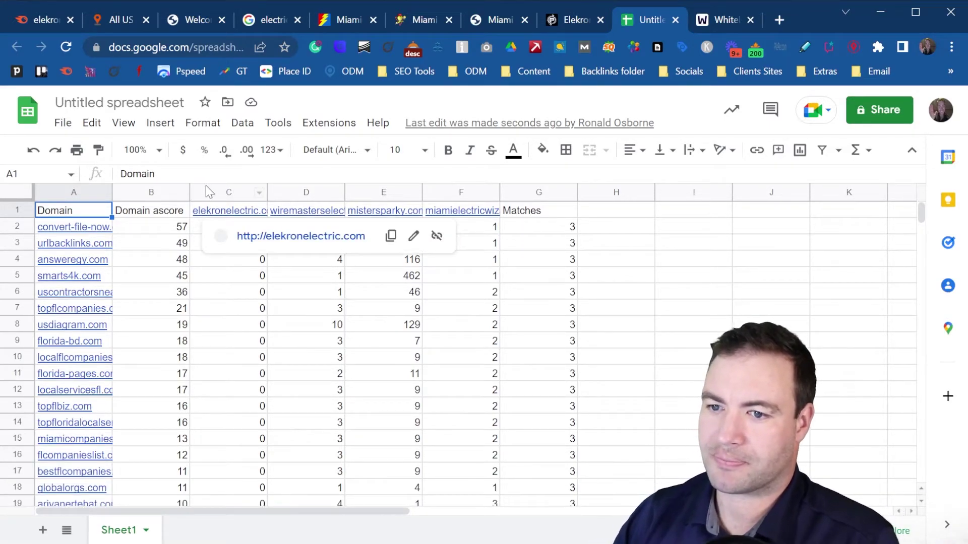
drag(237, 192, 450, 192)
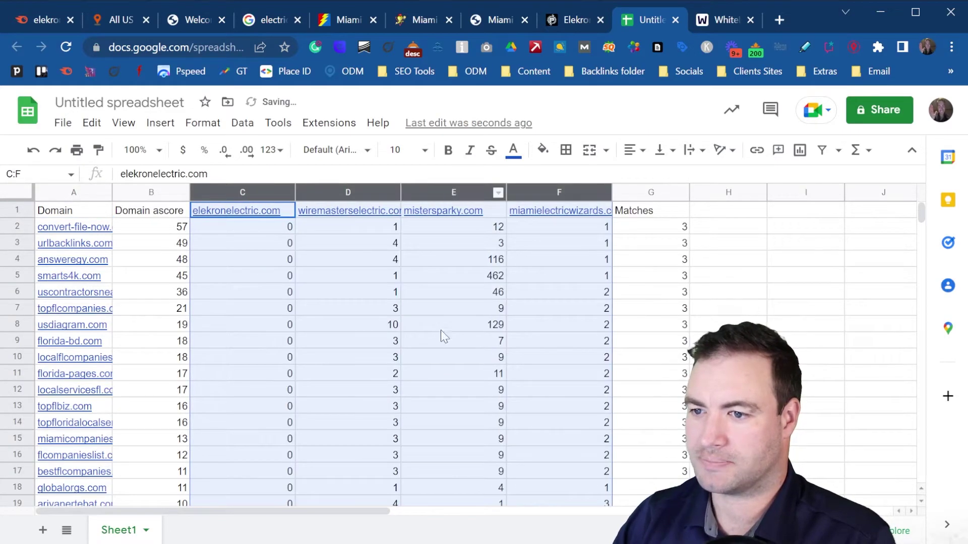
click(248, 264)
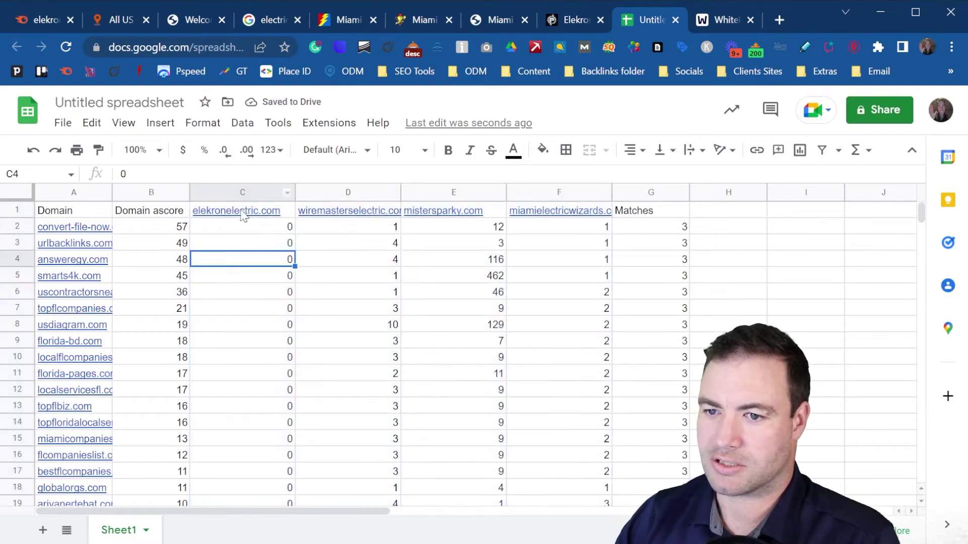
click(287, 212)
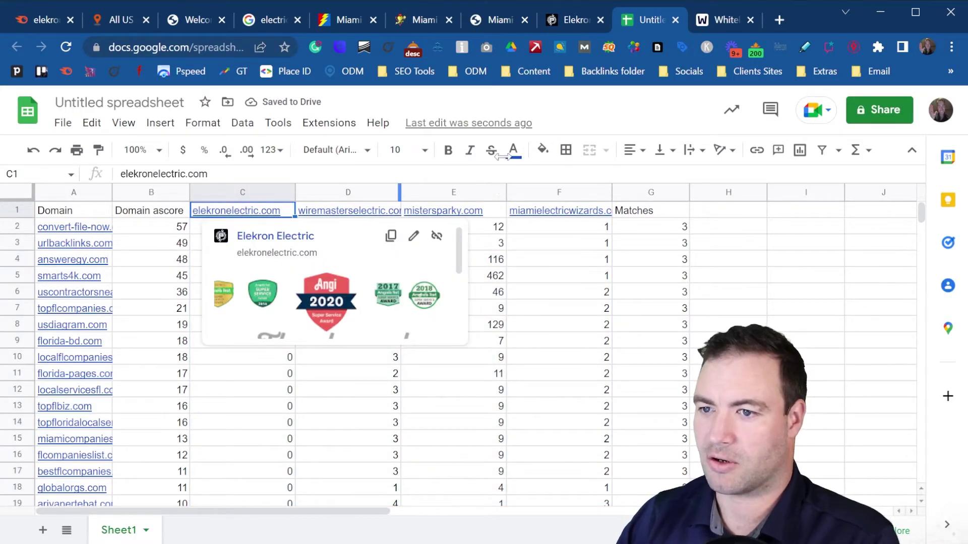
click(542, 149)
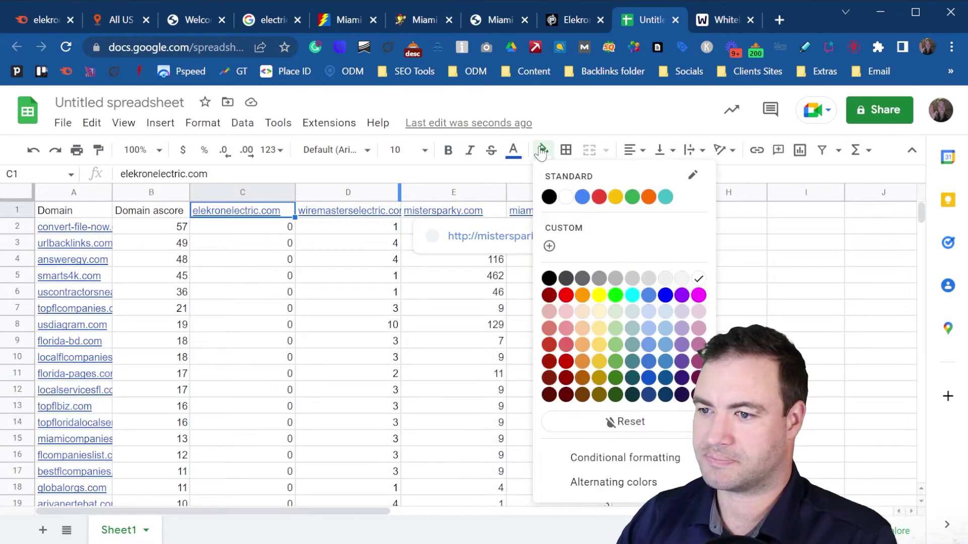
click(602, 298)
click(278, 311)
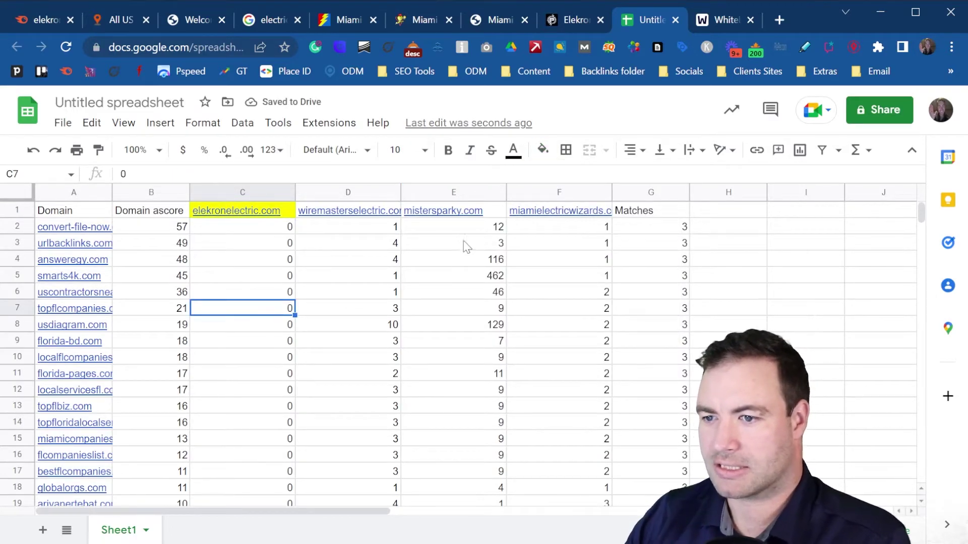
Highlight the competitor link counts in D2:F6, then return to the Semrush tab.
drag(366, 228, 534, 295)
drag(223, 243, 272, 422)
click(514, 375)
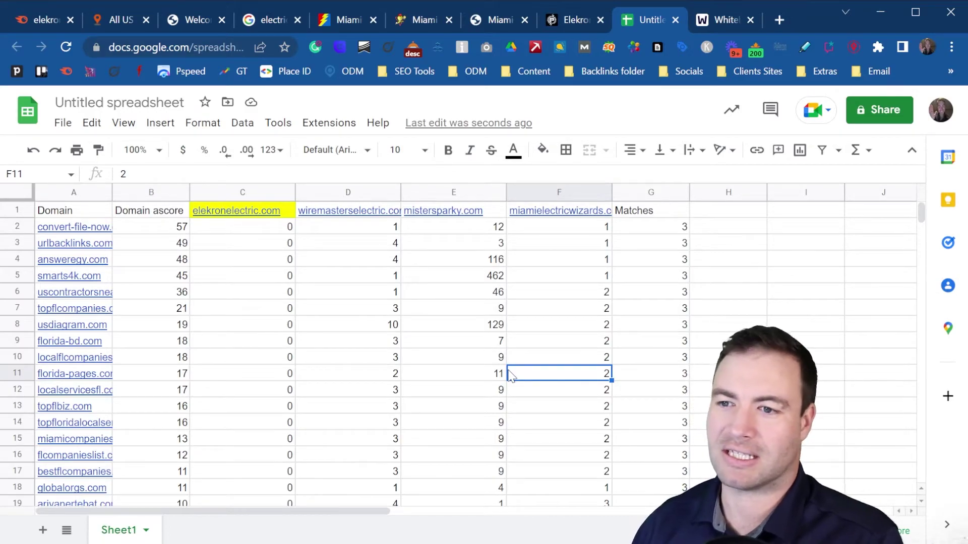
click(26, 18)
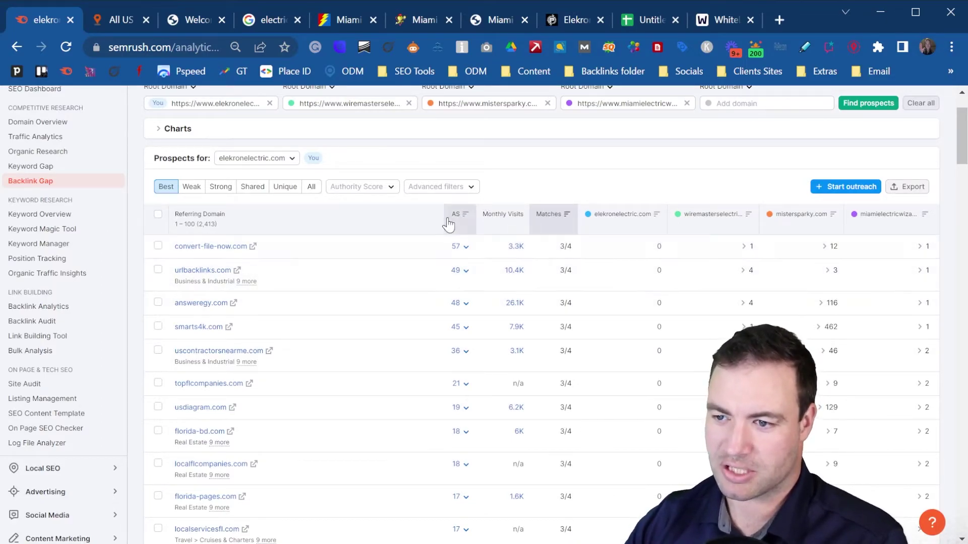
Back in the spreadsheet, widen column A so the full domain names show.
click(644, 18)
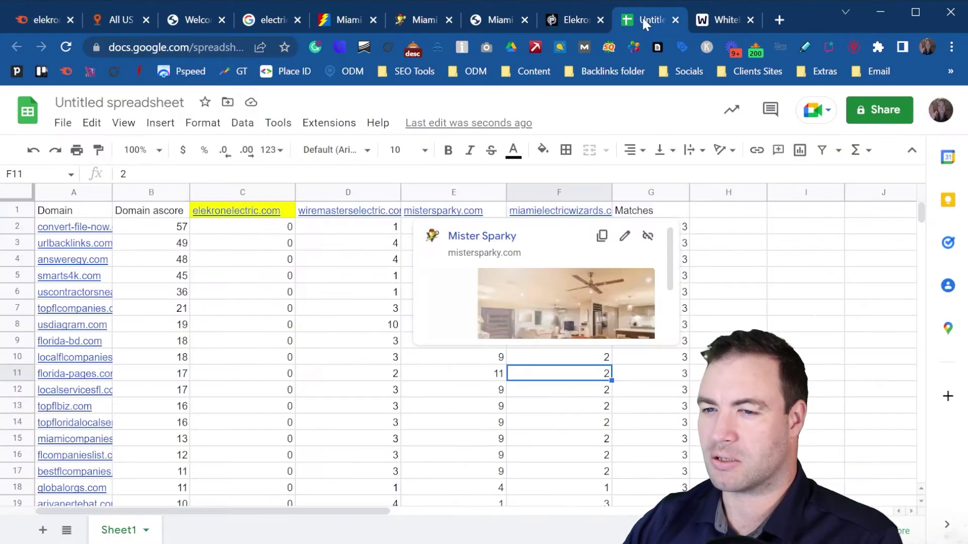
click(161, 214)
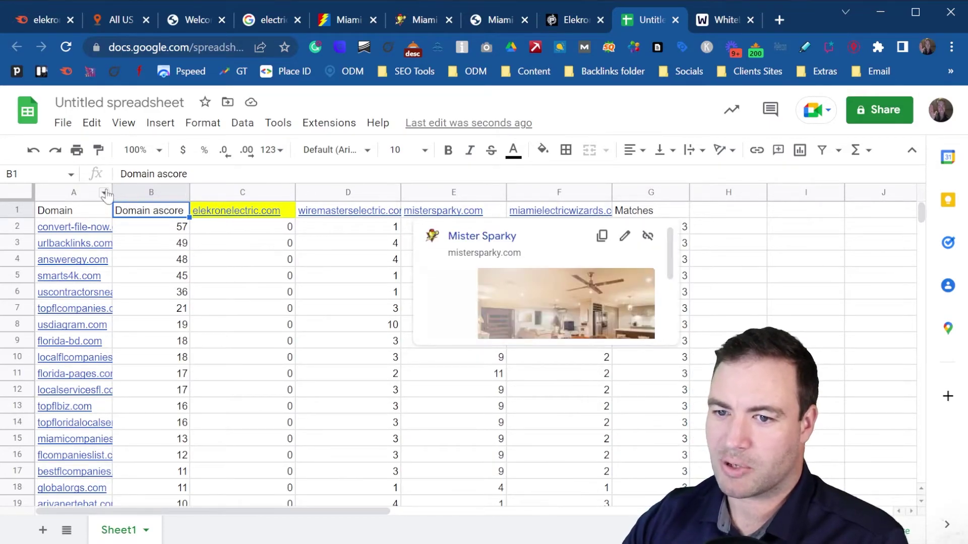
drag(112, 189, 157, 189)
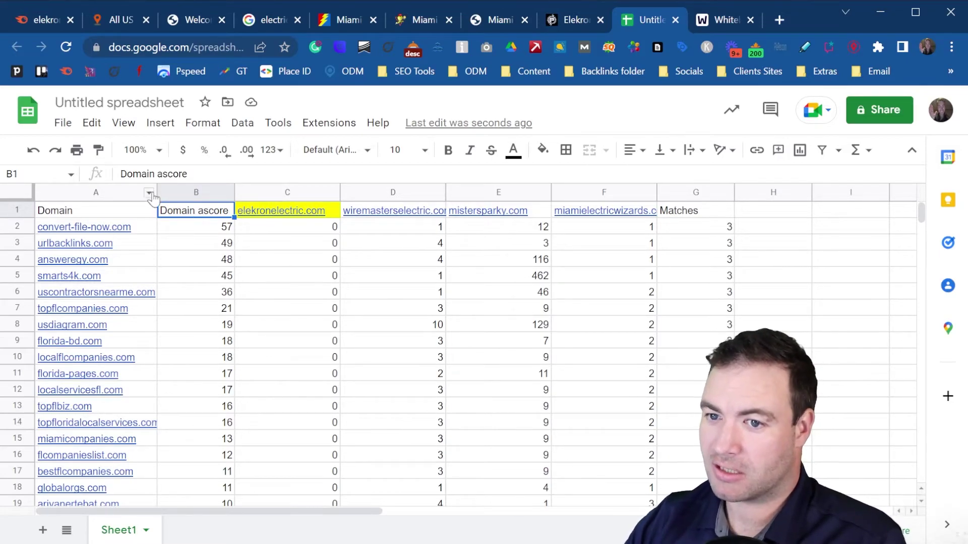
drag(153, 197, 182, 197)
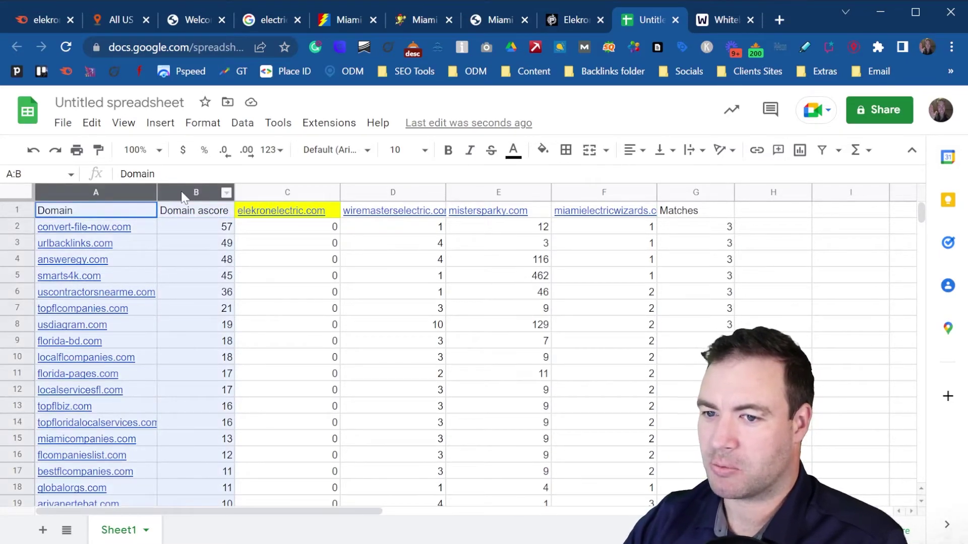
click(302, 305)
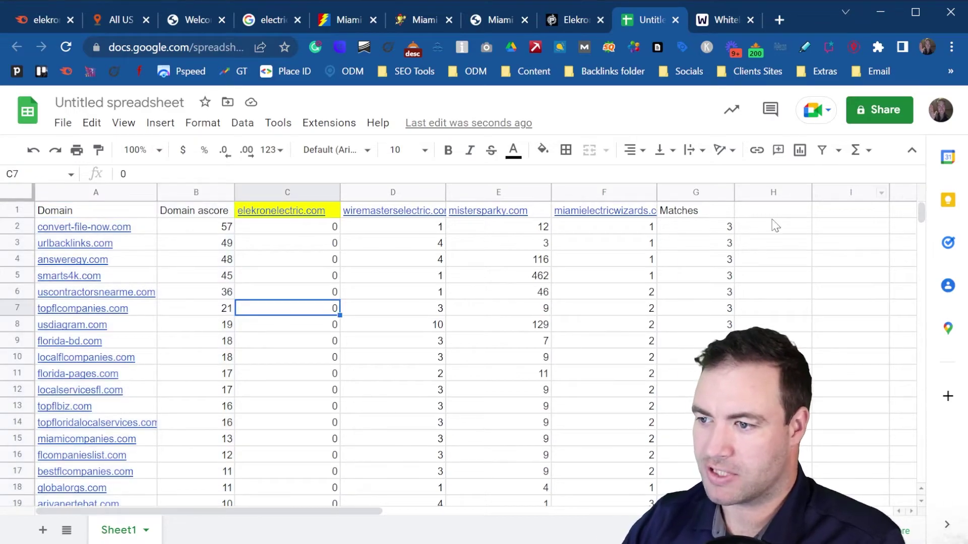
Review the competitor columns D to F and the Matches values in column G.
drag(721, 228, 726, 405)
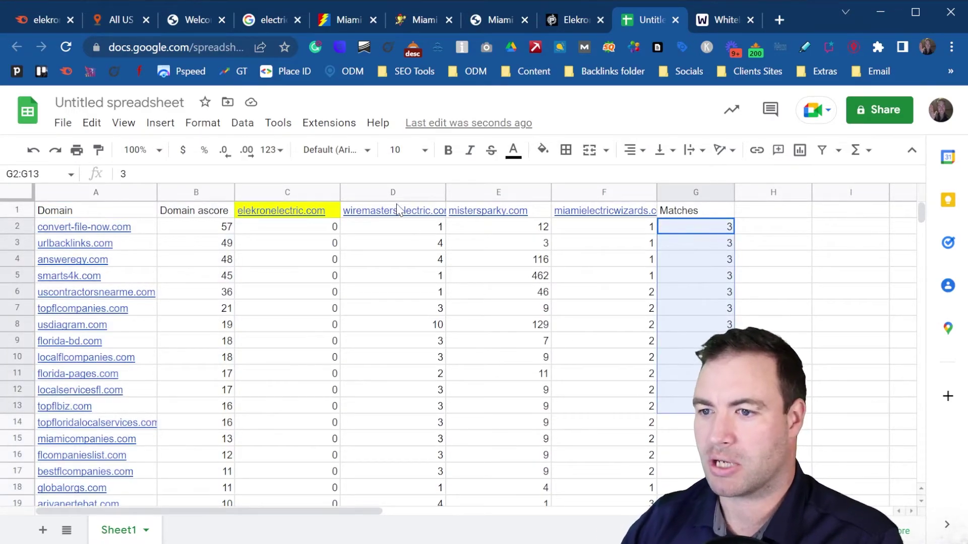
drag(395, 192, 598, 187)
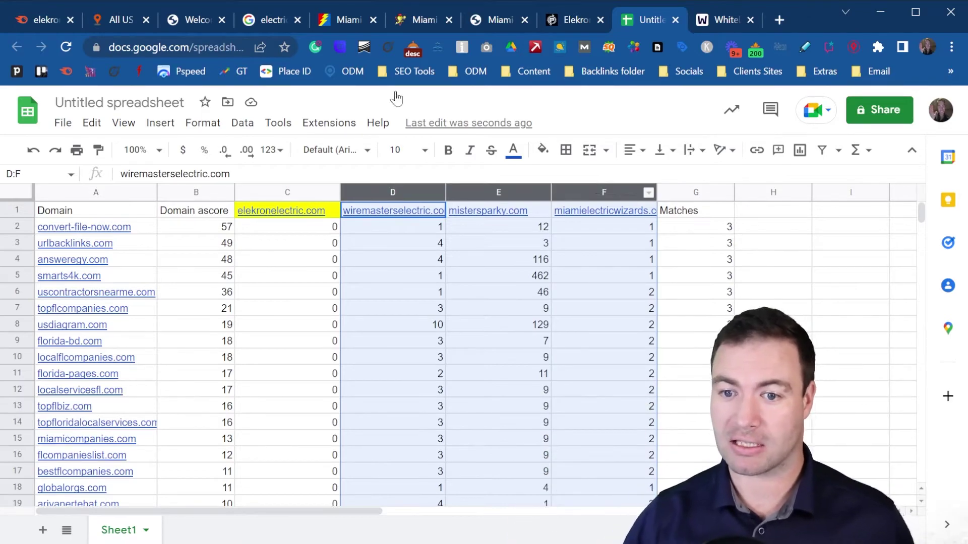
mouse_move(152, 265)
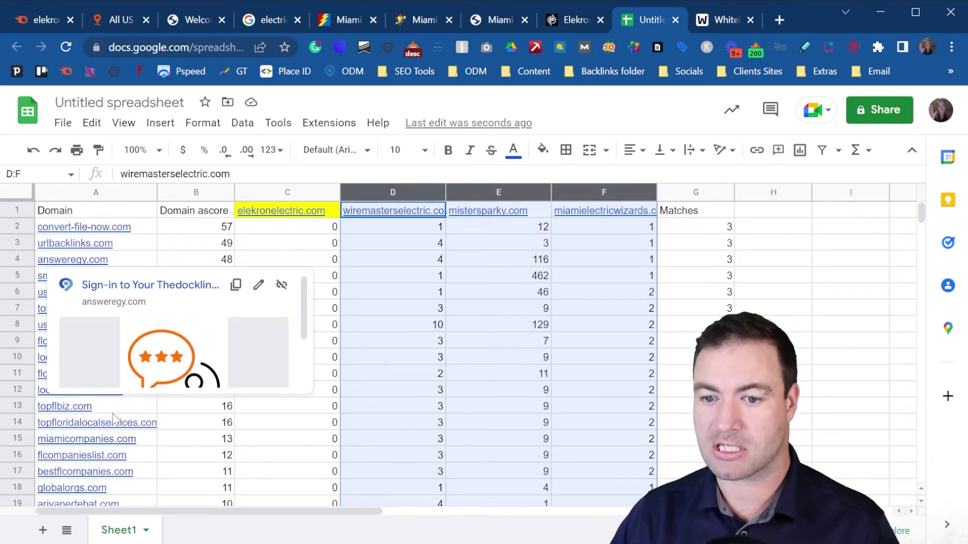
mouse_move(114, 419)
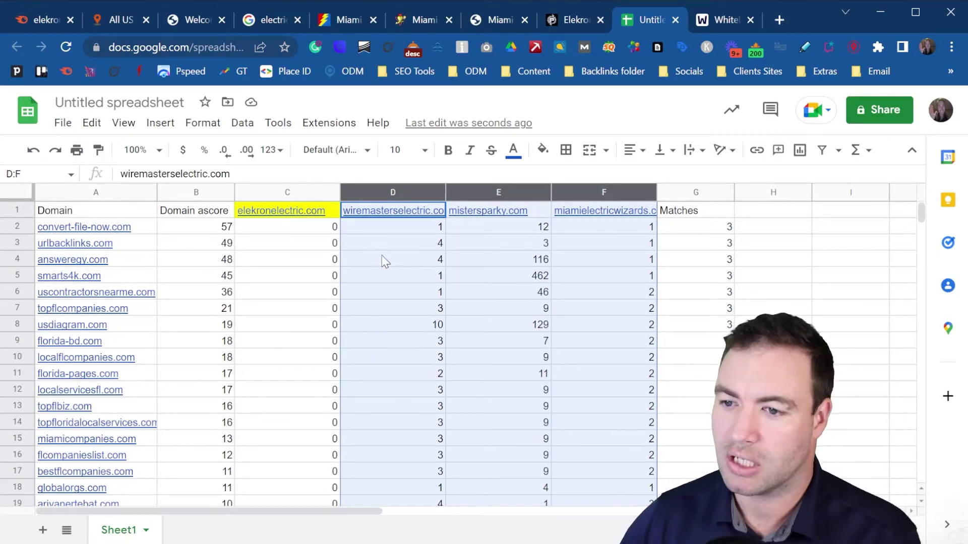
click(714, 218)
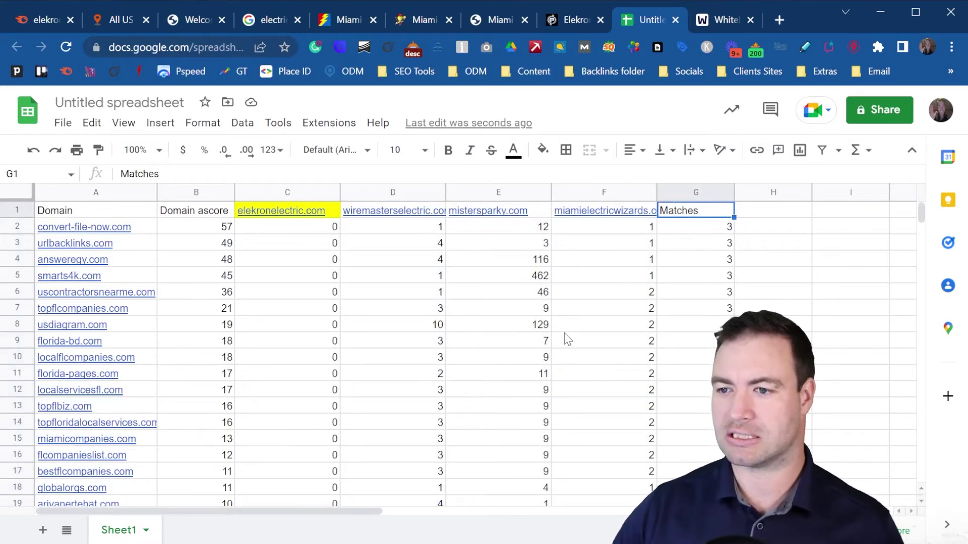
scroll(662, 262, down, 20)
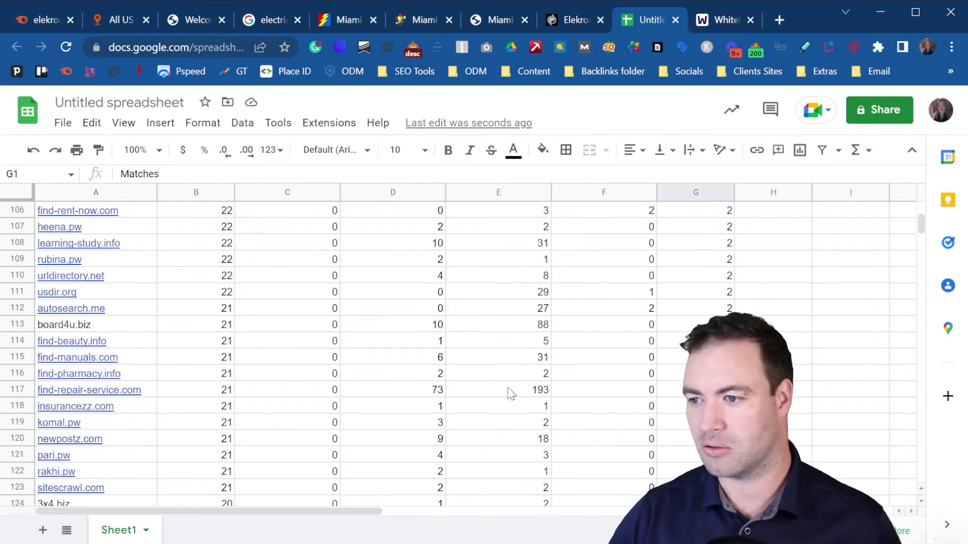
drag(919, 229, 922, 407)
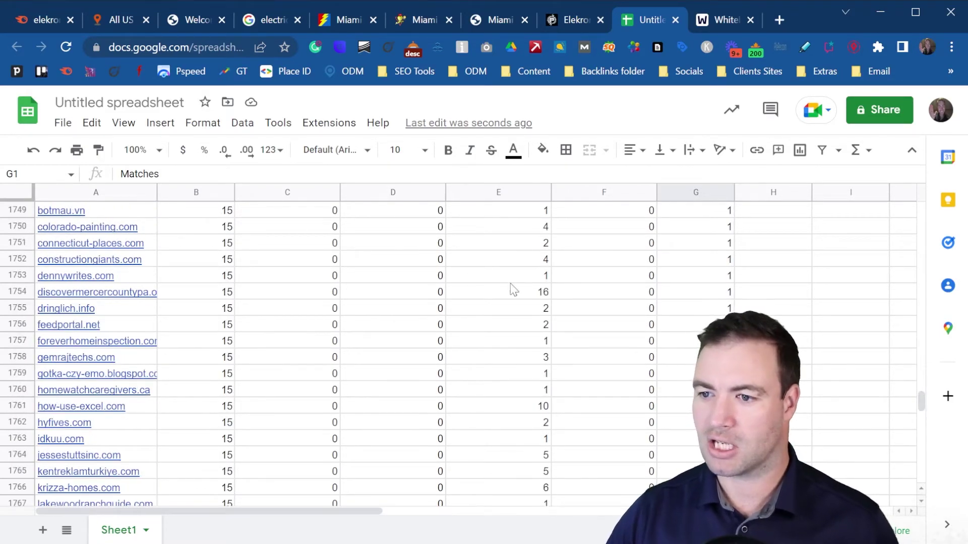
click(280, 191)
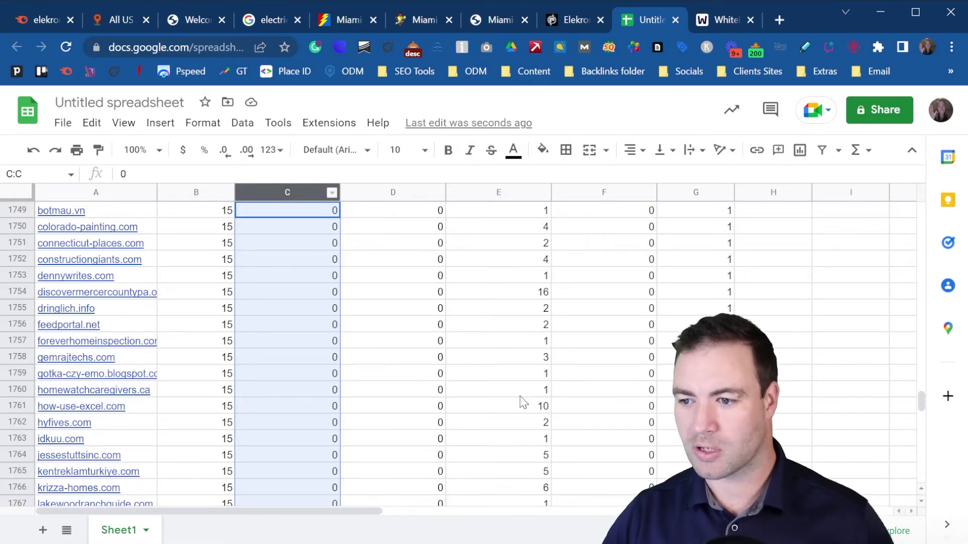
click(500, 192)
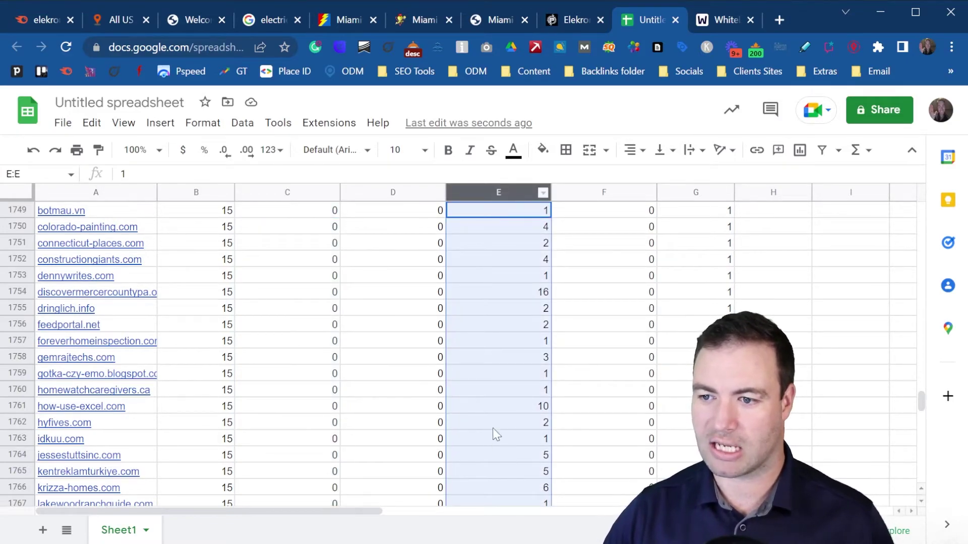
mouse_move(128, 378)
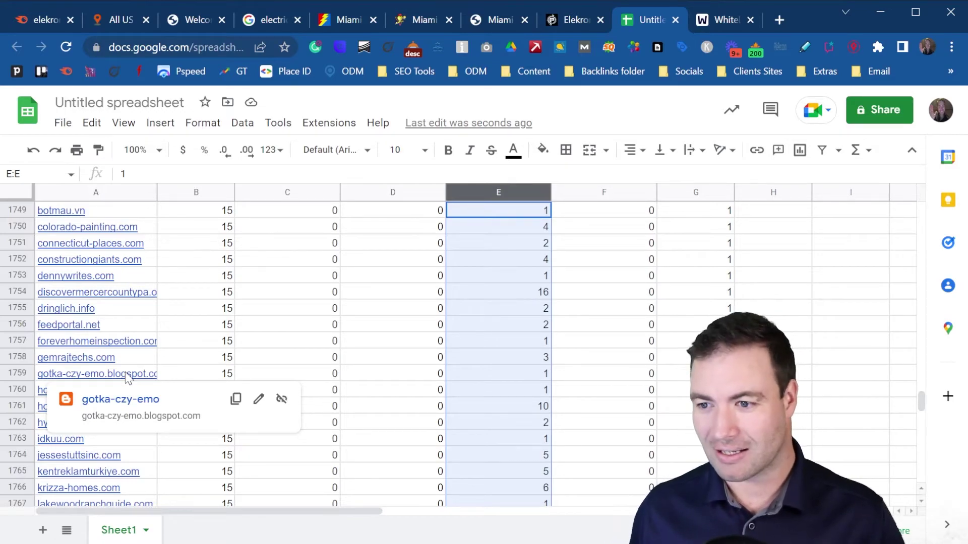
click(510, 291)
mouse_move(109, 299)
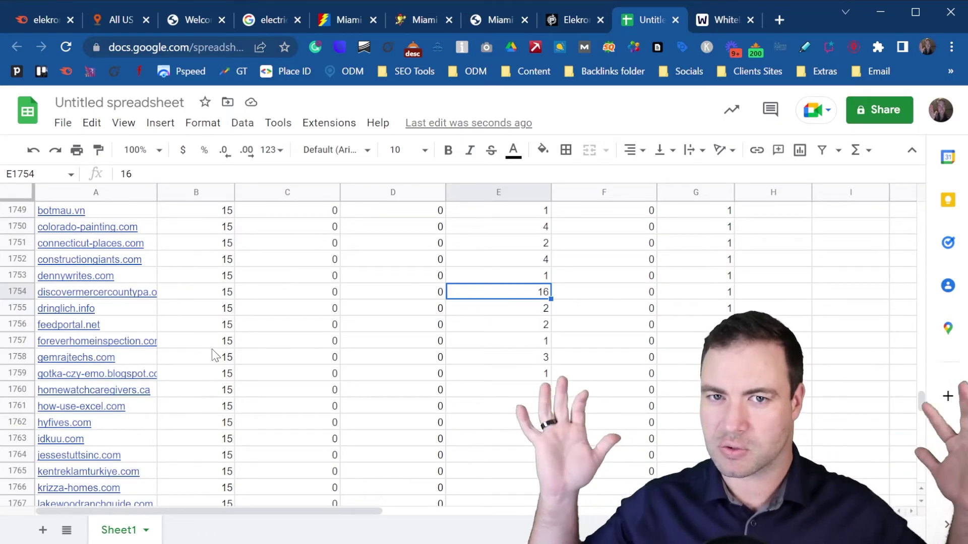
scroll(466, 347, up, 5)
scroll(466, 346, up, 20)
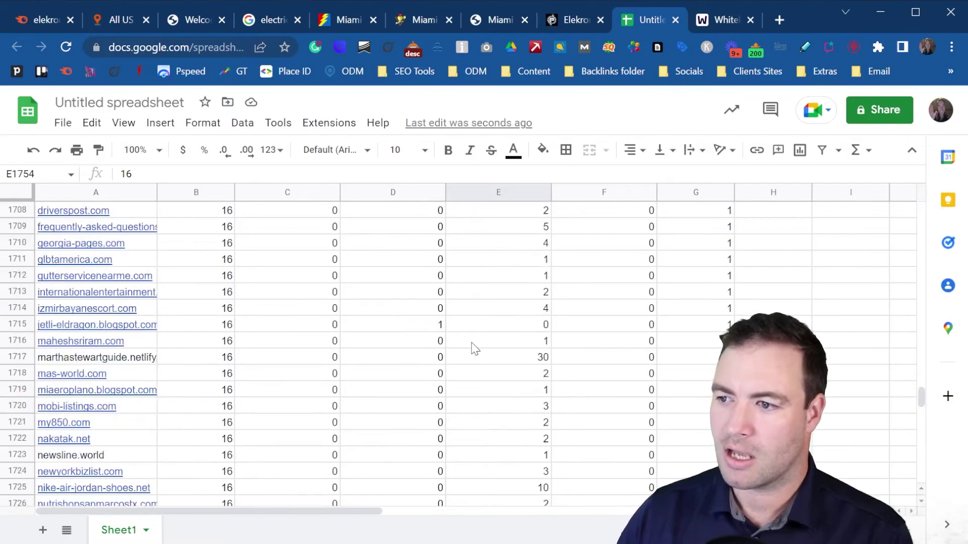
scroll(461, 361, up, 20)
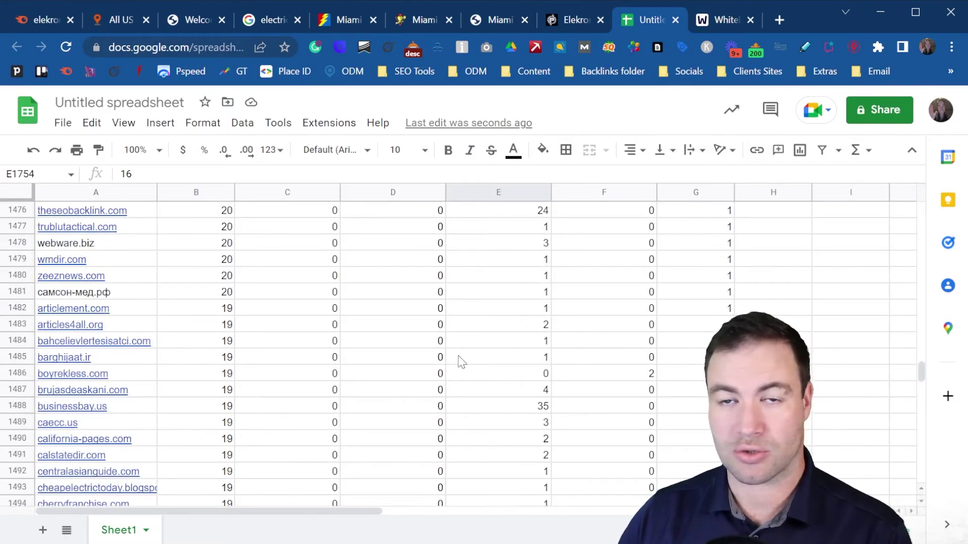
scroll(455, 363, up, 1)
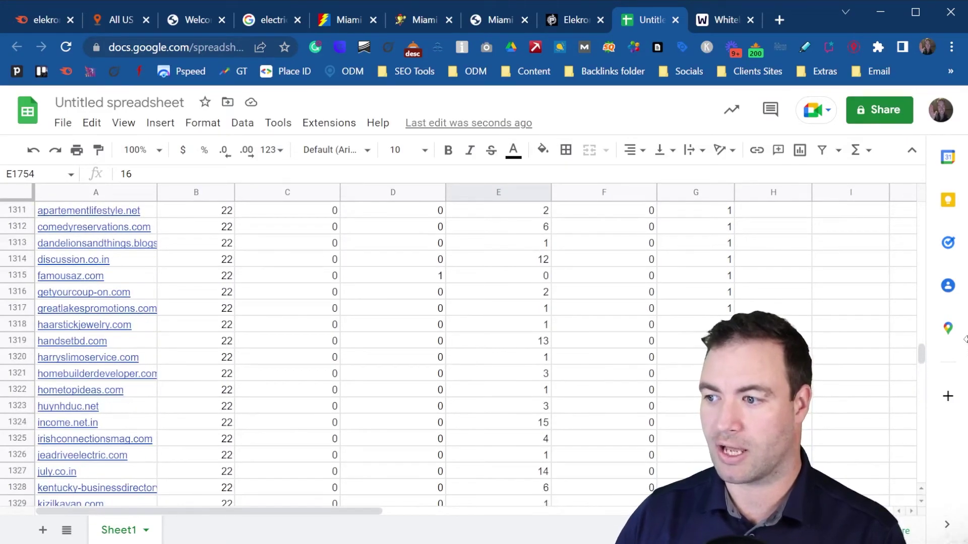
drag(921, 350, 907, 234)
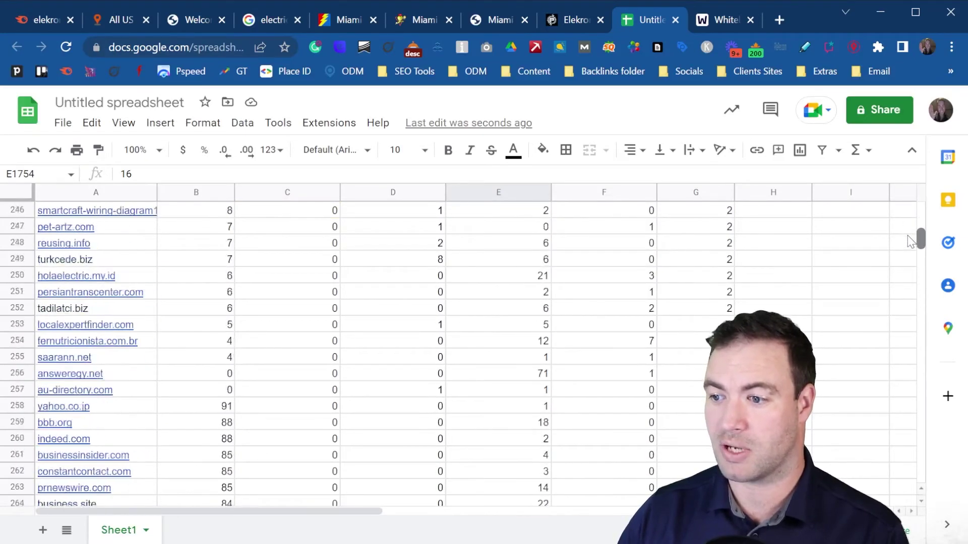
scroll(438, 231, up, 20)
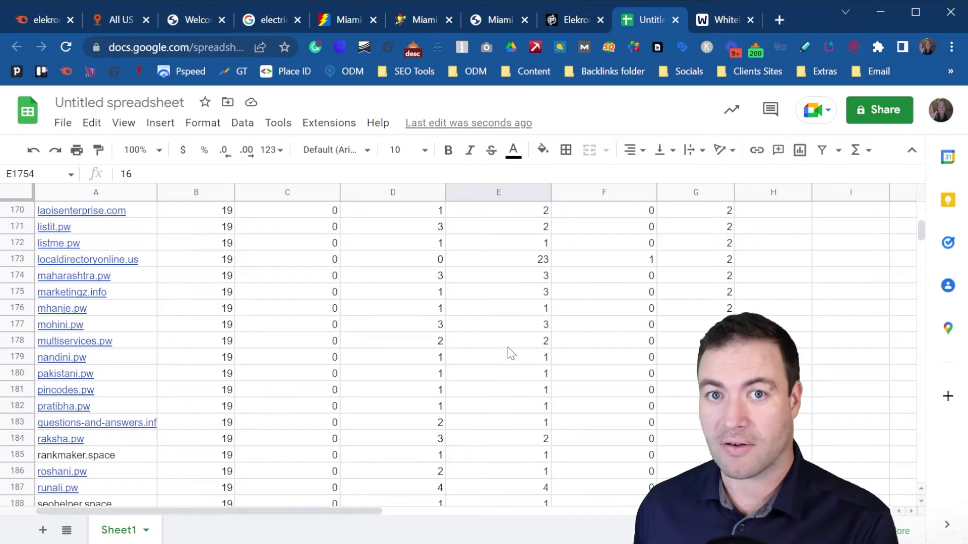
Draw extra pen strokes and a loop around the W hub on the whiteboard diagram.
click(719, 24)
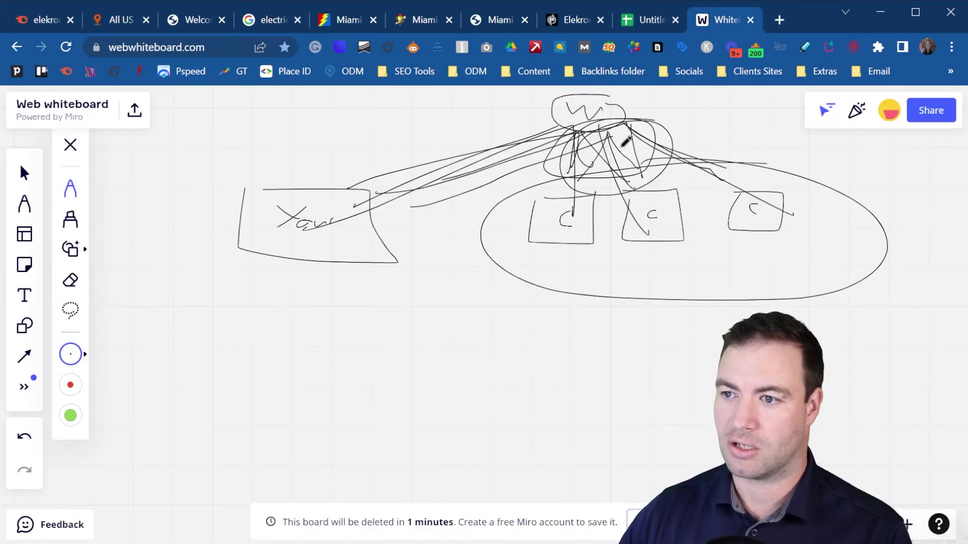
mouse_move(559, 127)
mouse_down()
mouse_move(559, 144)
mouse_move(644, 179)
mouse_move(676, 121)
mouse_move(609, 115)
mouse_up()
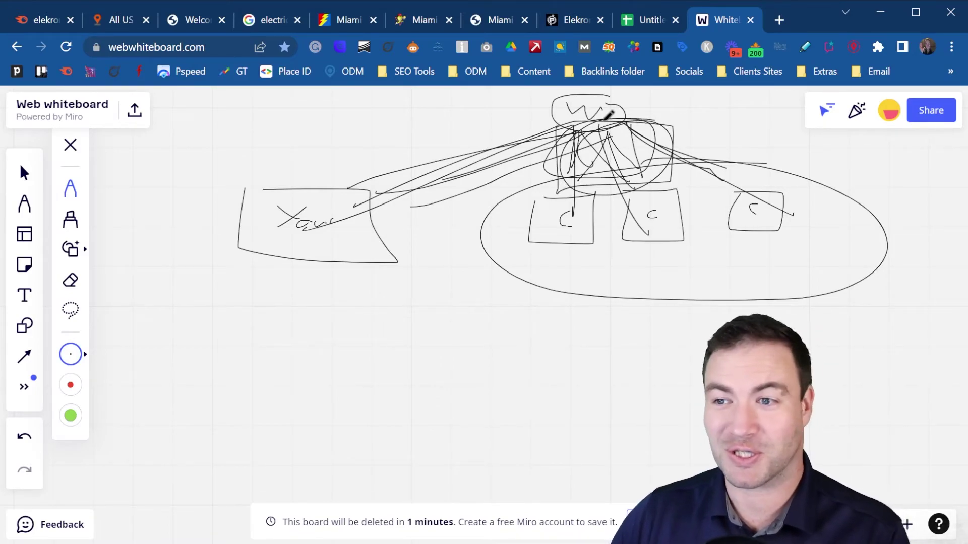
mouse_move(580, 119)
mouse_down()
mouse_move(562, 186)
mouse_move(593, 164)
mouse_move(619, 126)
mouse_move(642, 188)
mouse_up()
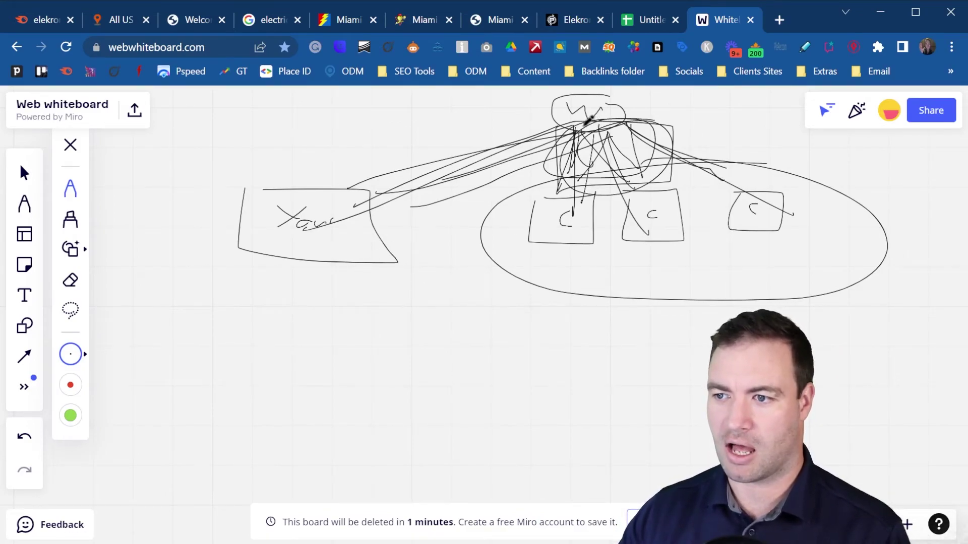
drag(690, 157, 594, 132)
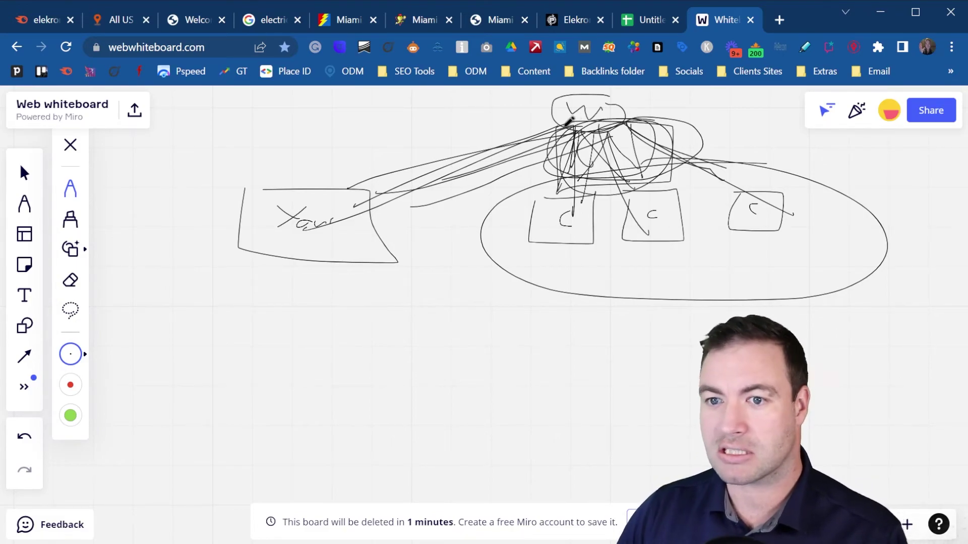
Go back to the Semrush Backlink Gap table led by convert-file-now.com at AS 57.
click(52, 19)
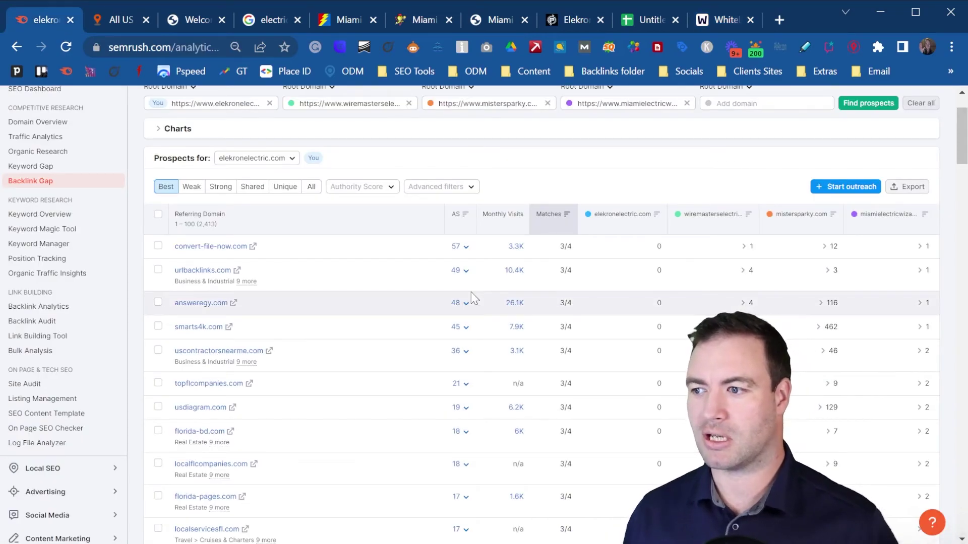